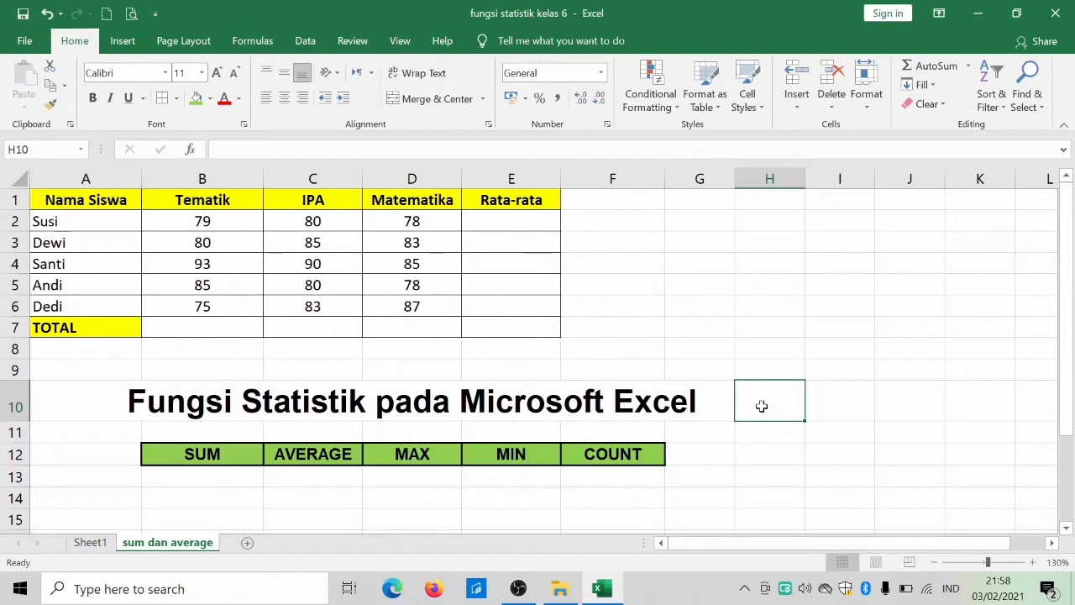
# Point out the sheet title, the SUM, AVERAGE, MAX, MIN and COUNT headings, and the TOTAL row.
pyautogui.click(176, 402)
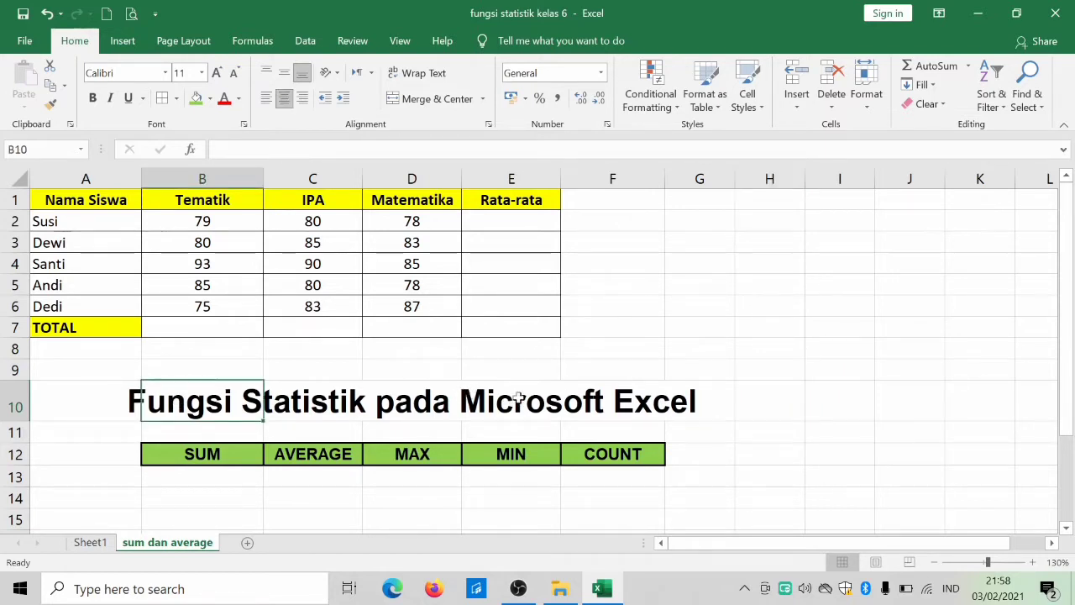
pyautogui.click(685, 433)
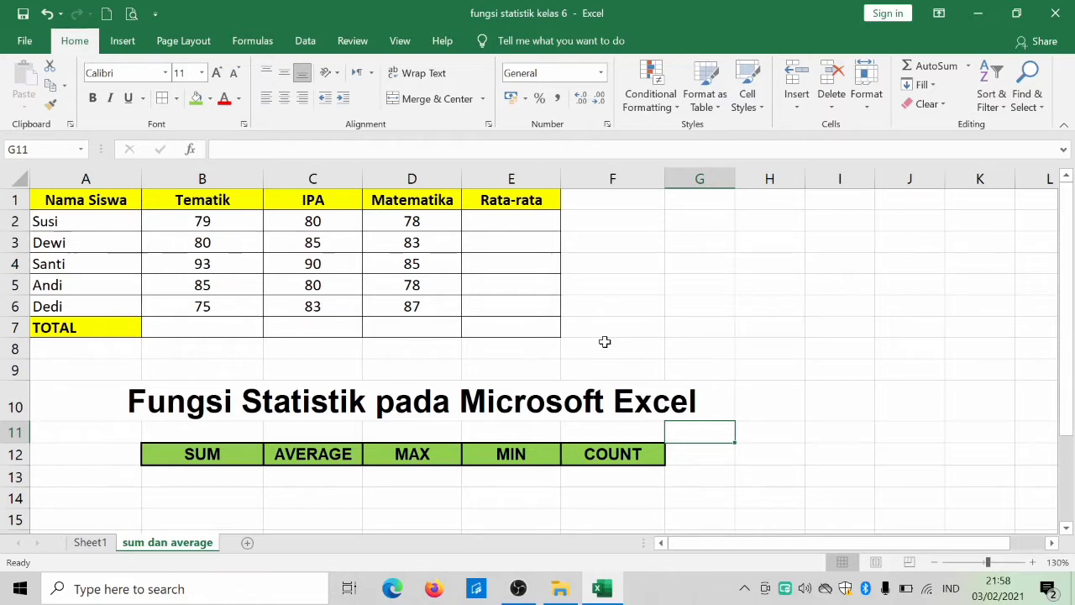
pyautogui.click(251, 455)
pyautogui.click(353, 461)
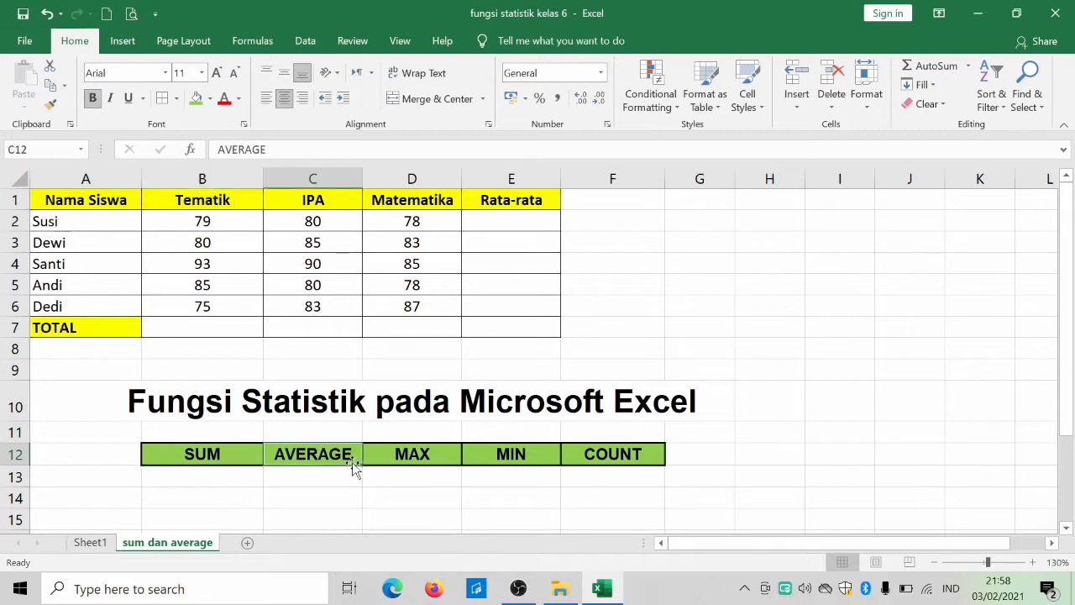
pyautogui.click(452, 464)
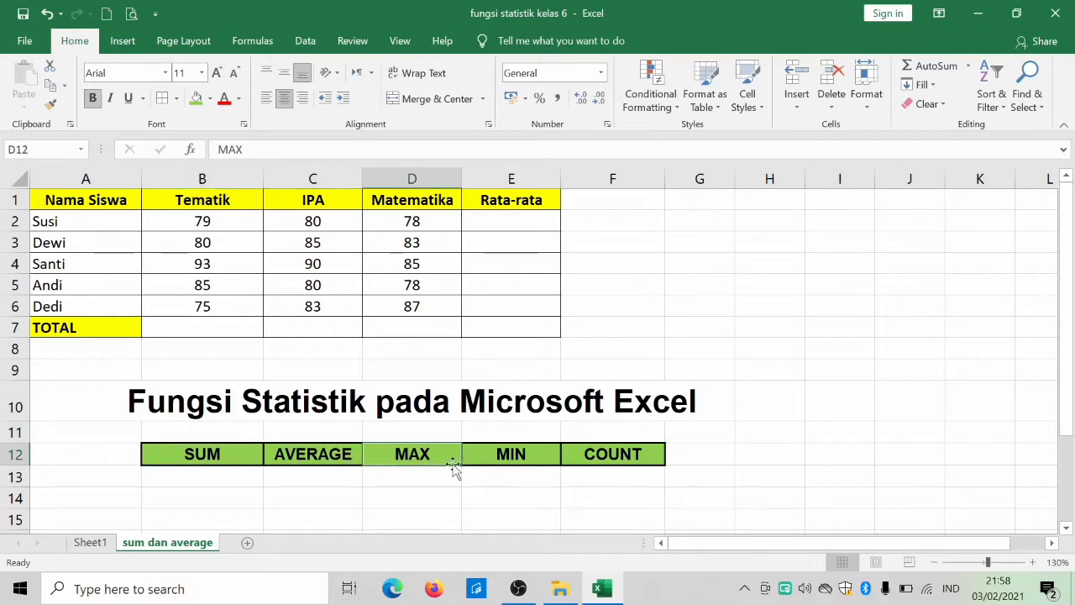
pyautogui.click(540, 458)
pyautogui.click(657, 461)
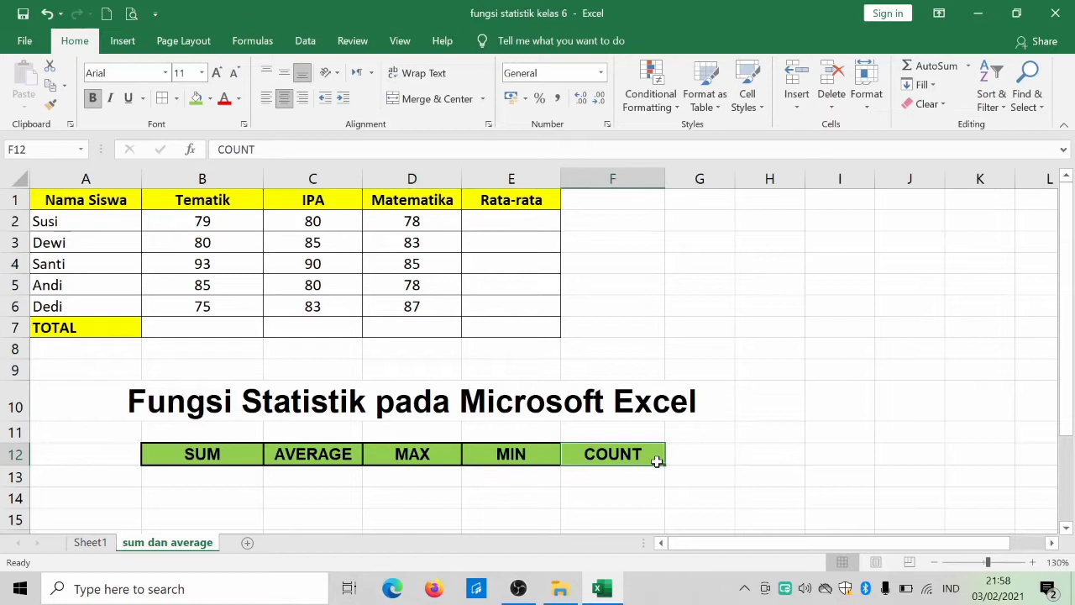
pyautogui.click(284, 473)
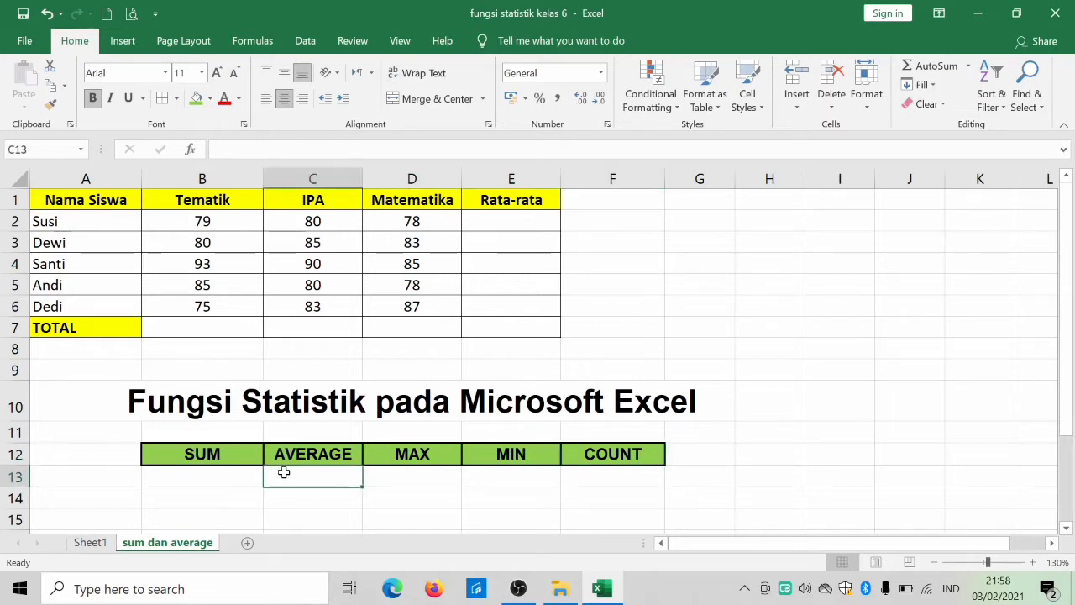
pyautogui.click(220, 453)
pyautogui.click(360, 462)
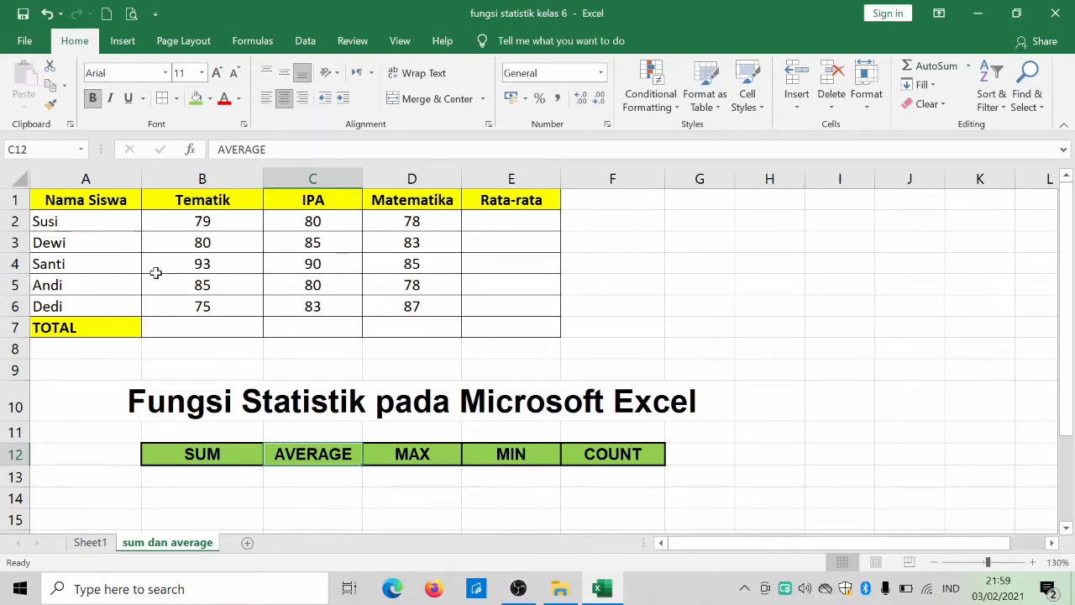
pyautogui.click(80, 326)
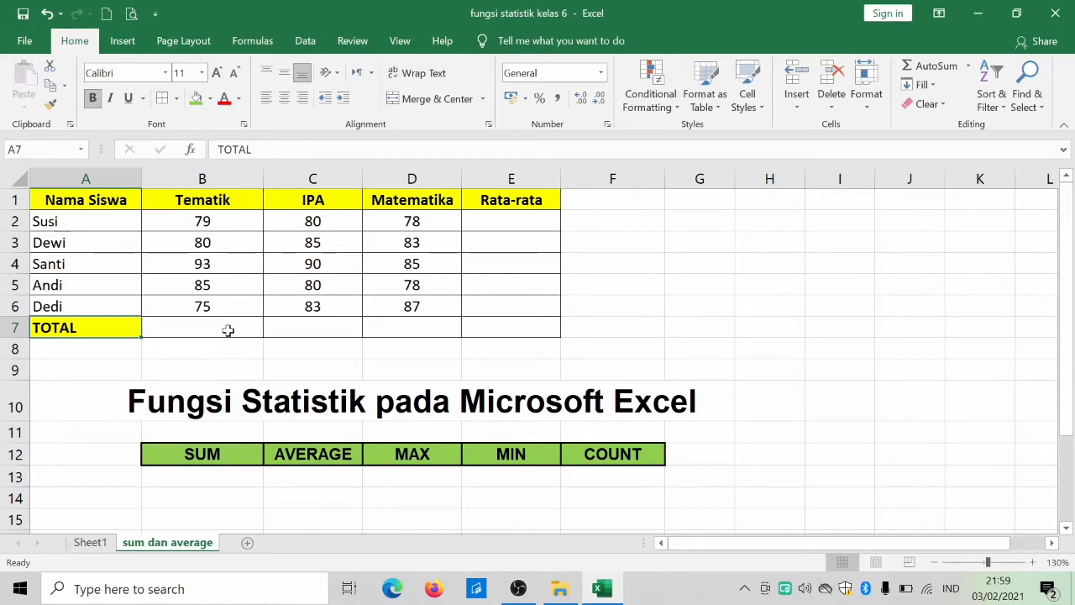
pyautogui.click(202, 457)
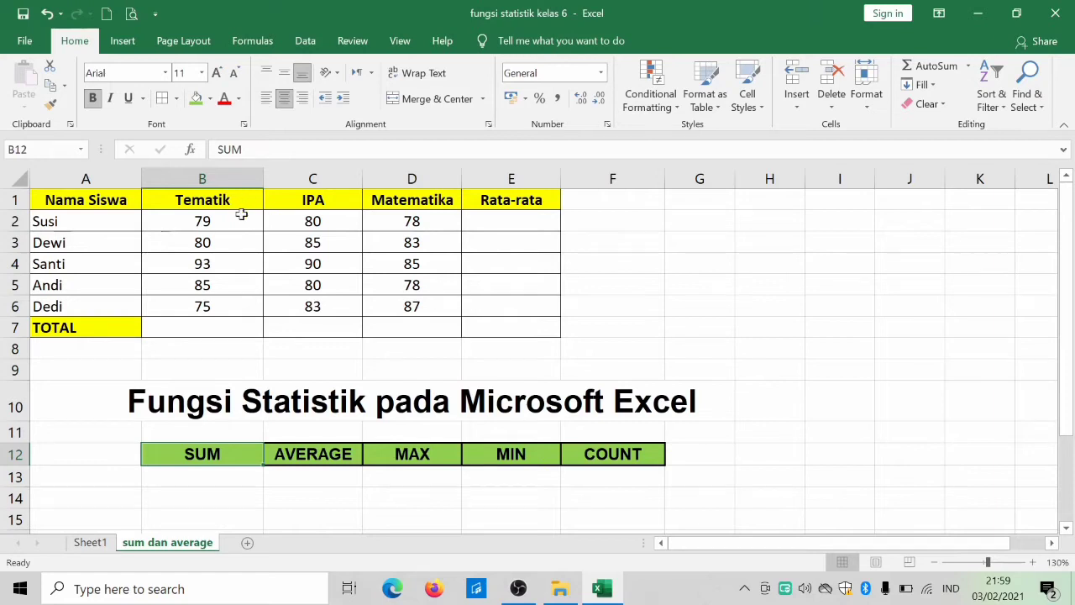
# Enter =SUM(B2:B6) in B7 so the Tematik total shows 412.
pyautogui.click(241, 222)
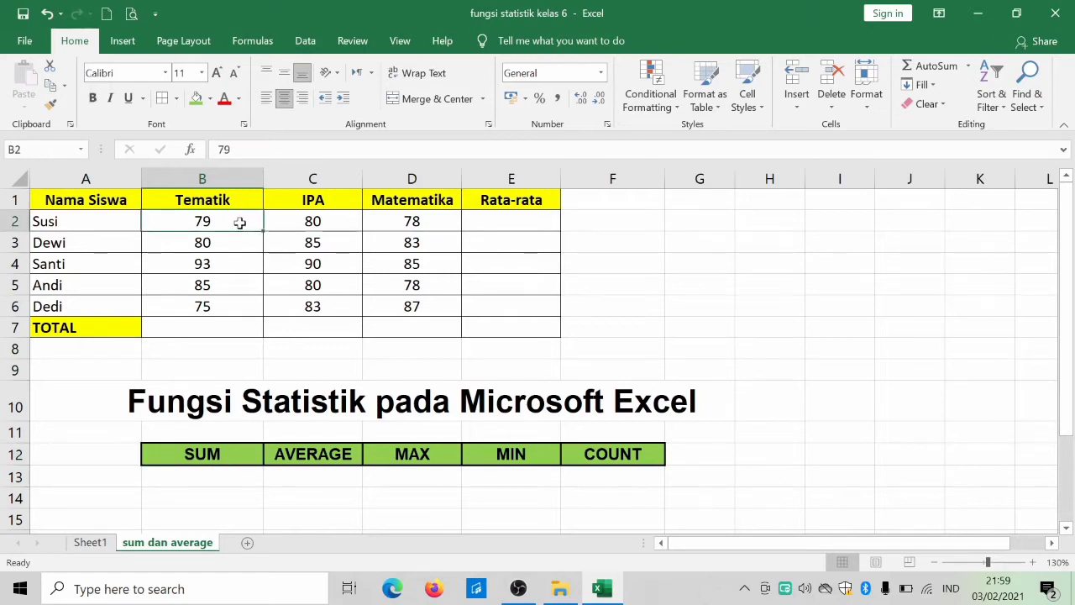
pyautogui.moveTo(247, 222); pyautogui.dragTo(241, 309)
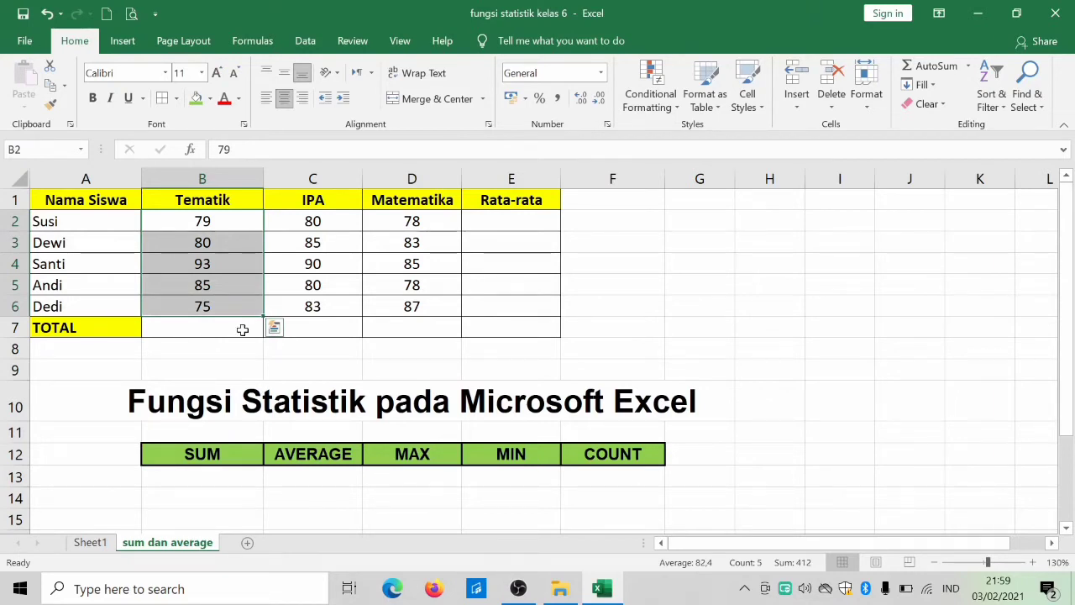
pyautogui.click(242, 329)
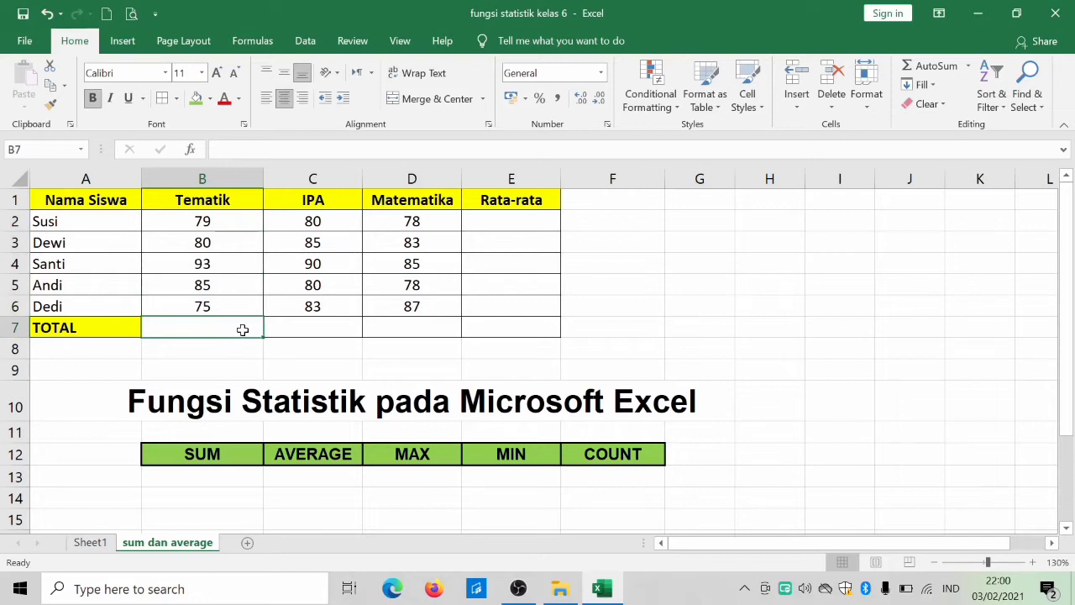
pyautogui.write('=')
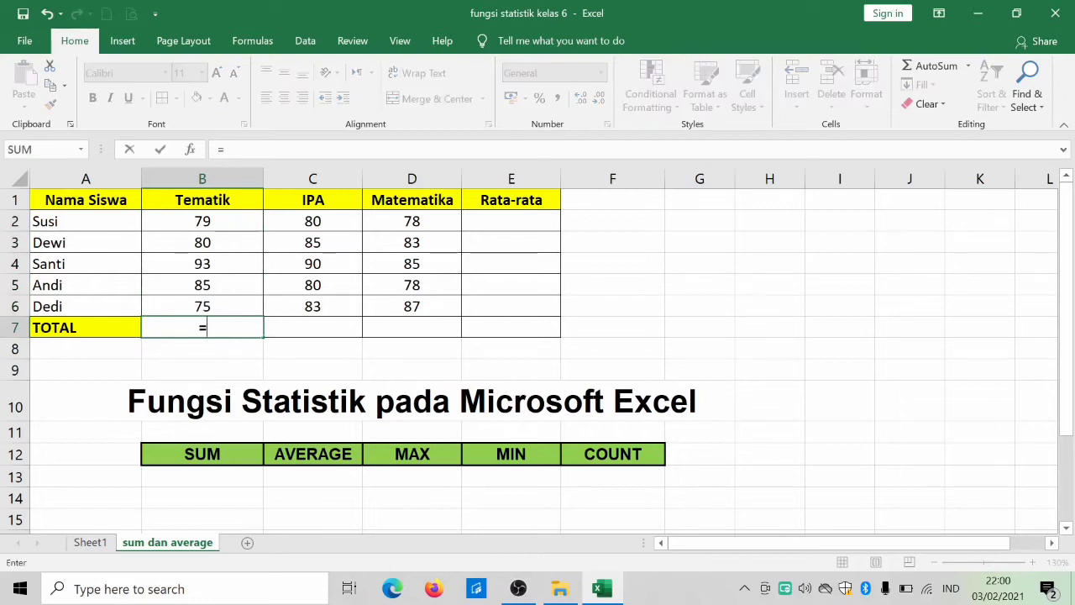
pyautogui.write('S')
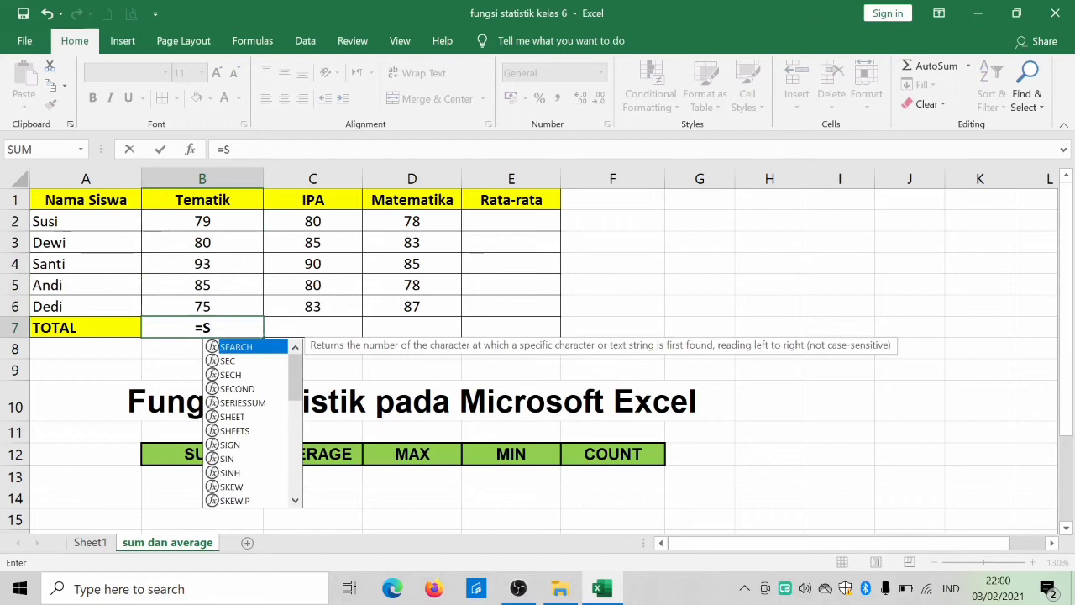
pyautogui.write('UM')
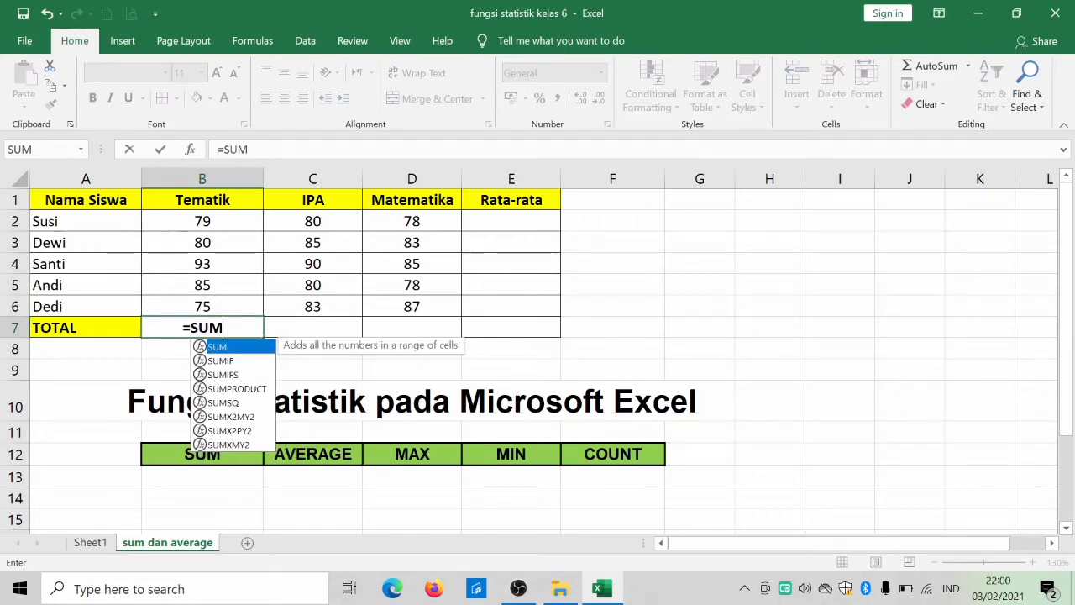
pyautogui.write('(')
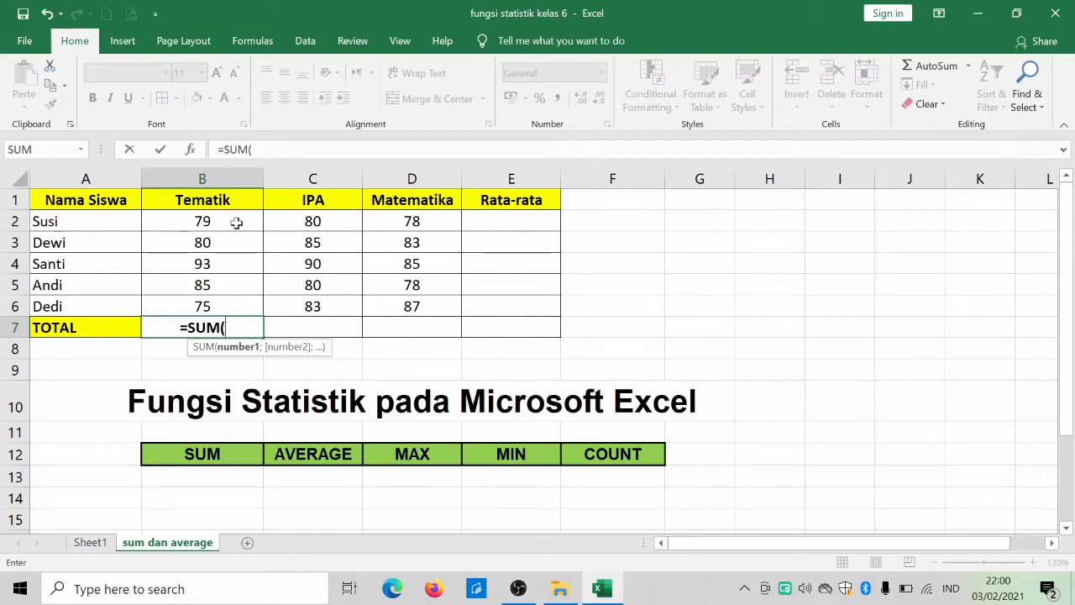
pyautogui.click(236, 223)
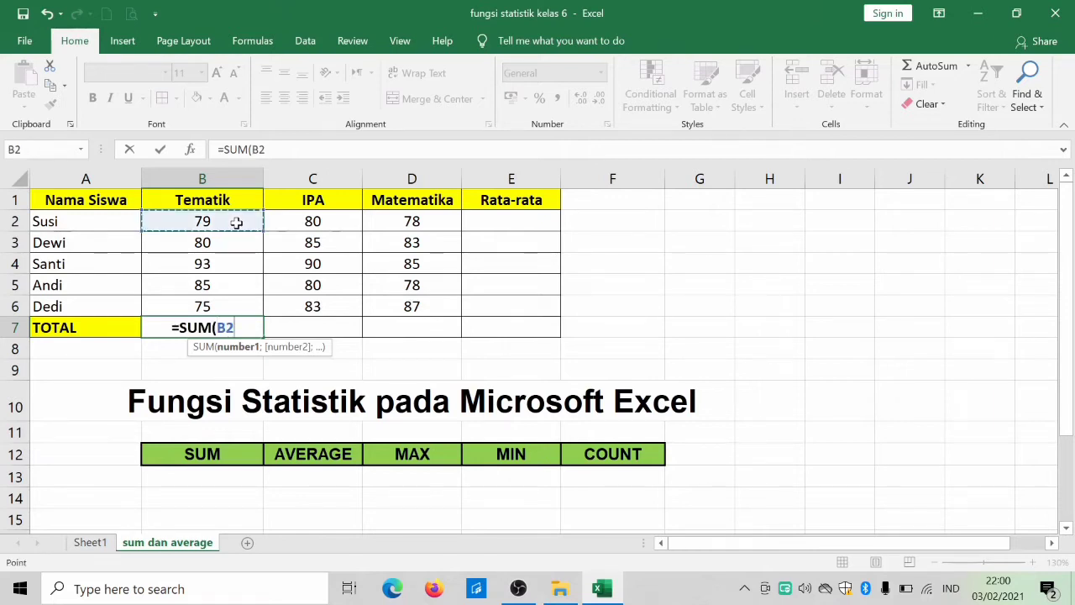
pyautogui.moveTo(237, 225); pyautogui.dragTo(235, 306)
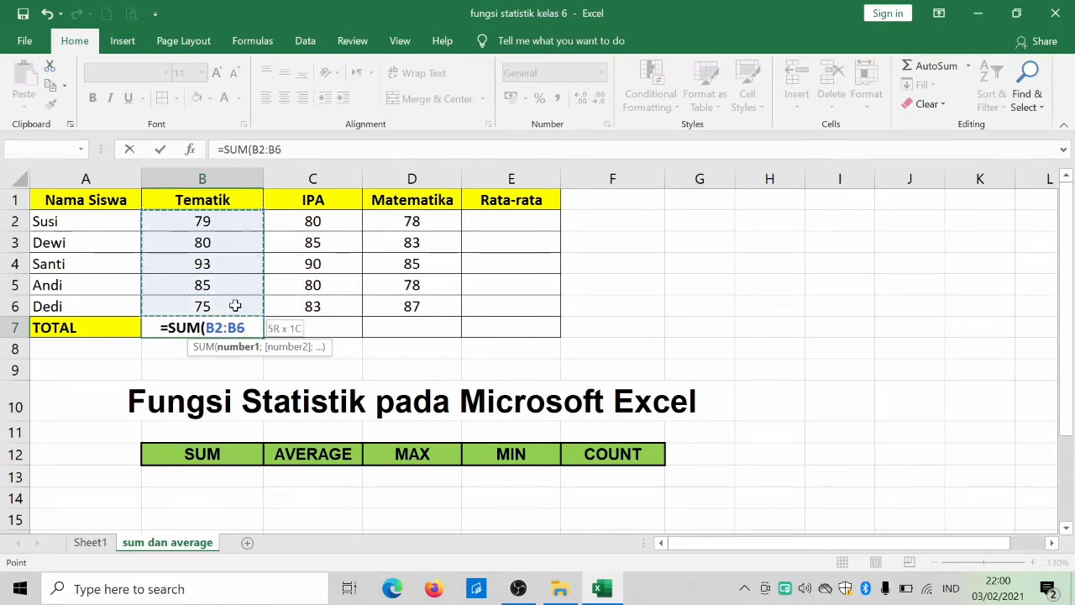
pyautogui.moveTo(235, 306); pyautogui.dragTo(235, 306)
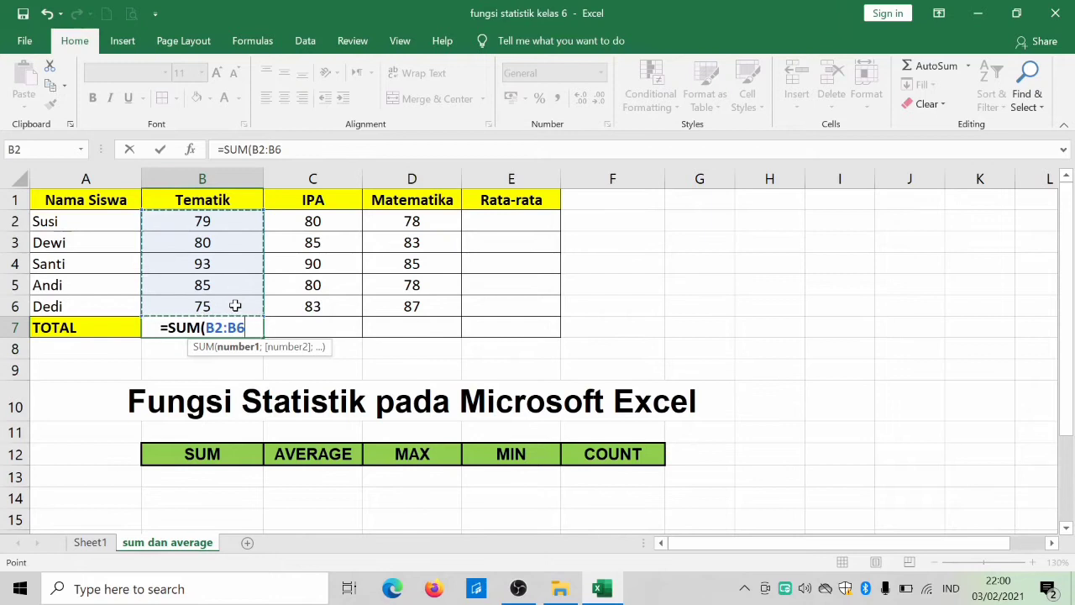
pyautogui.write(')')
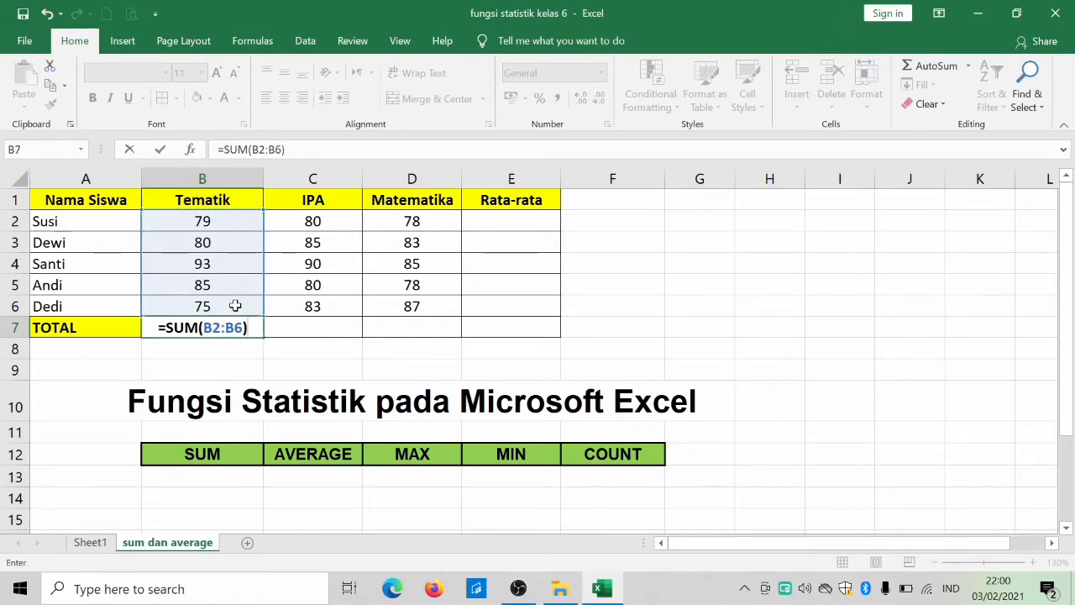
pyautogui.press('Return')
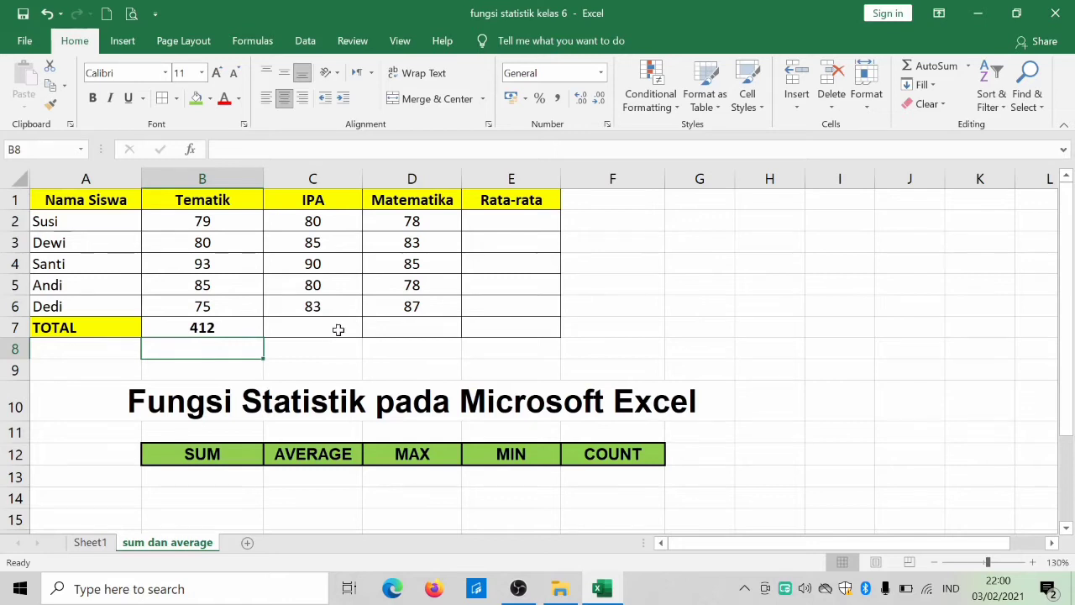
pyautogui.click(338, 328)
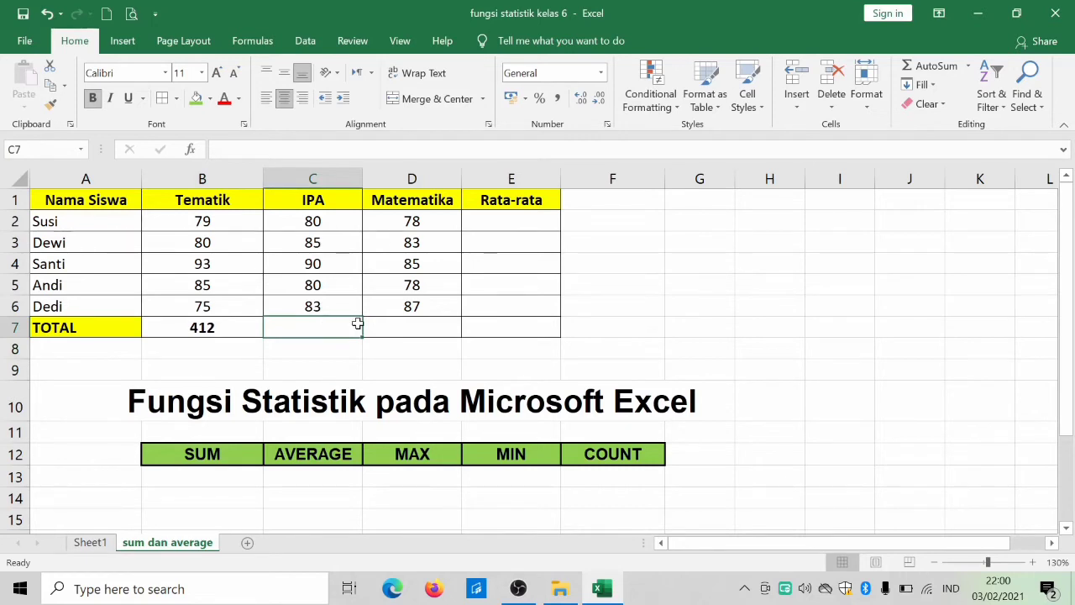
# Enter =SUM(C2:C6) in C7 for the IPA total of 418.
pyautogui.write('=SU')
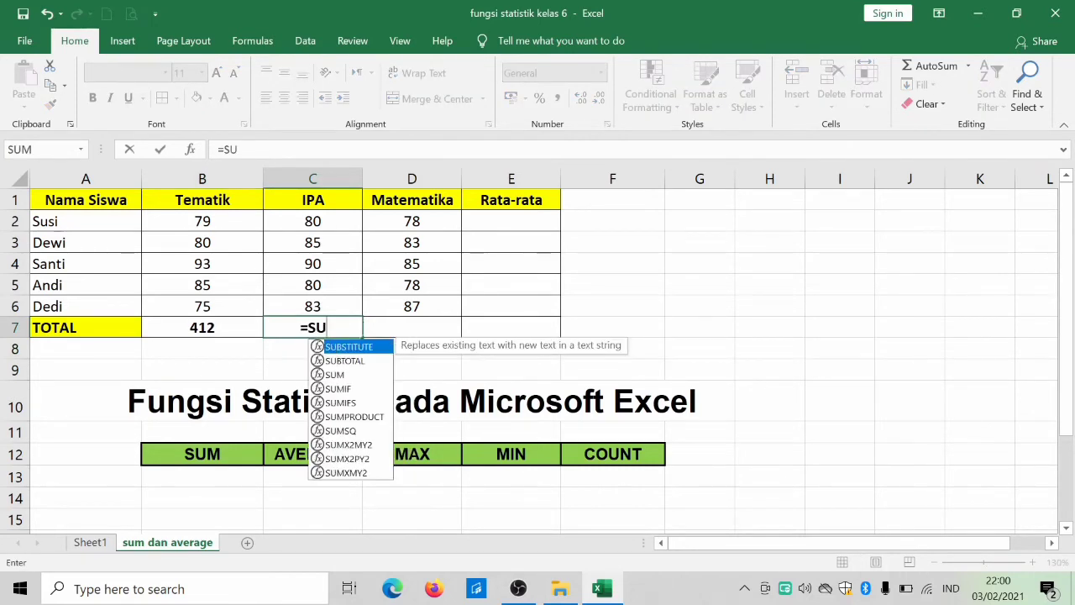
pyautogui.write('M(')
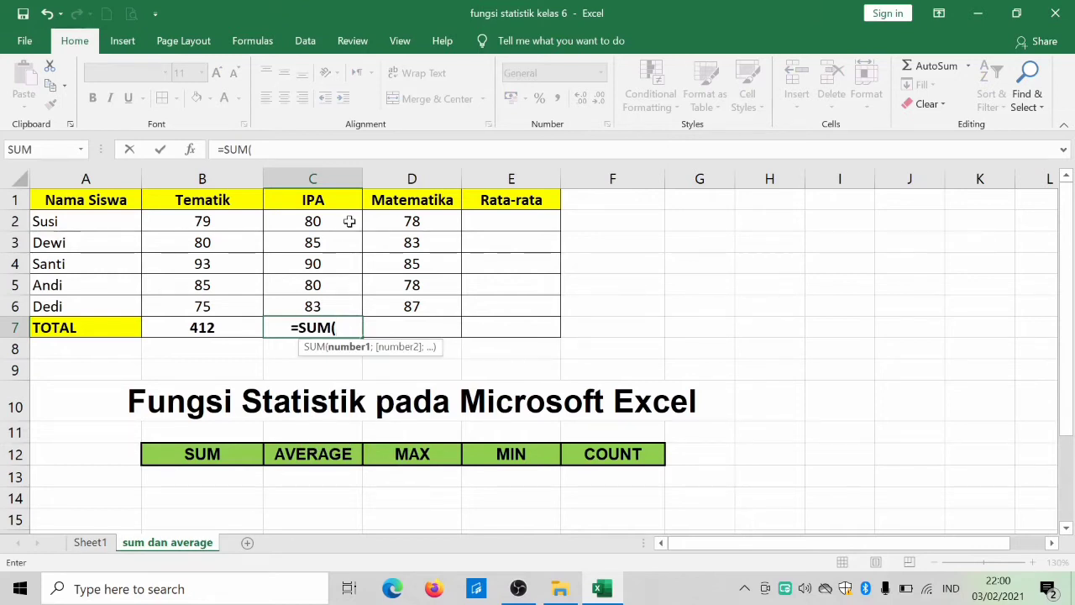
pyautogui.click(350, 221)
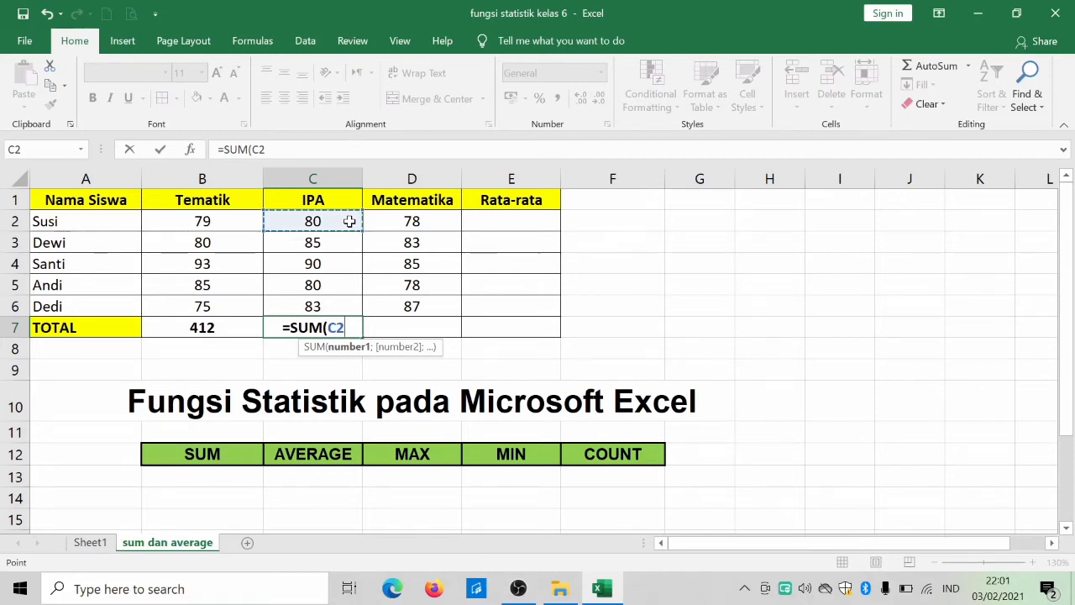
pyautogui.moveTo(350, 232); pyautogui.dragTo(349, 300)
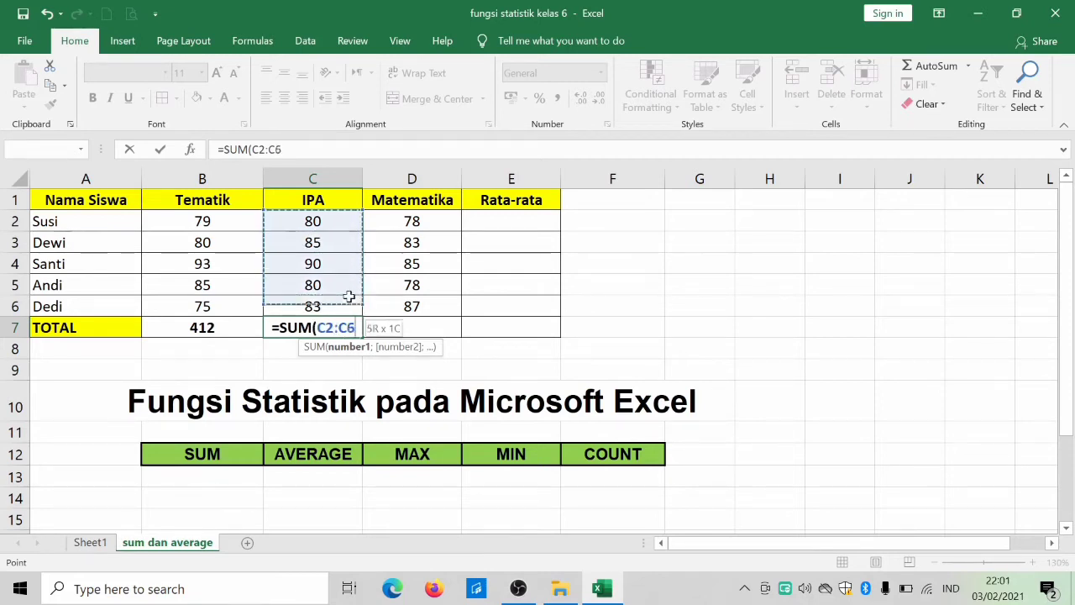
pyautogui.moveTo(350, 300); pyautogui.dragTo(349, 300)
pyautogui.write(')')
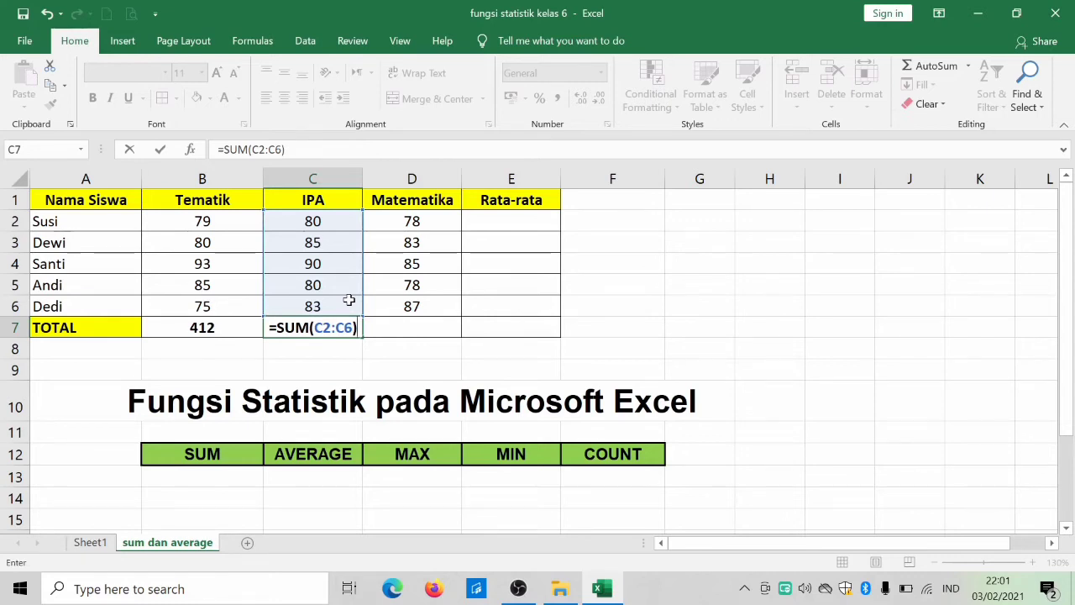
pyautogui.press('Return')
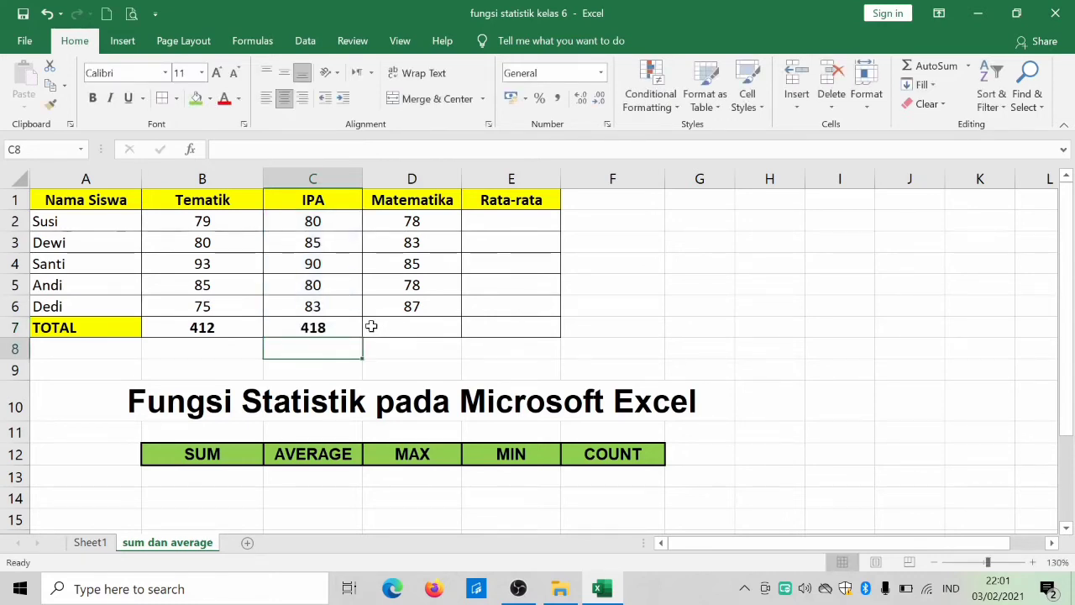
# Bold D7 and enter =SUM(D2:D6) so the Matematika total shows 411.
pyautogui.click(429, 329)
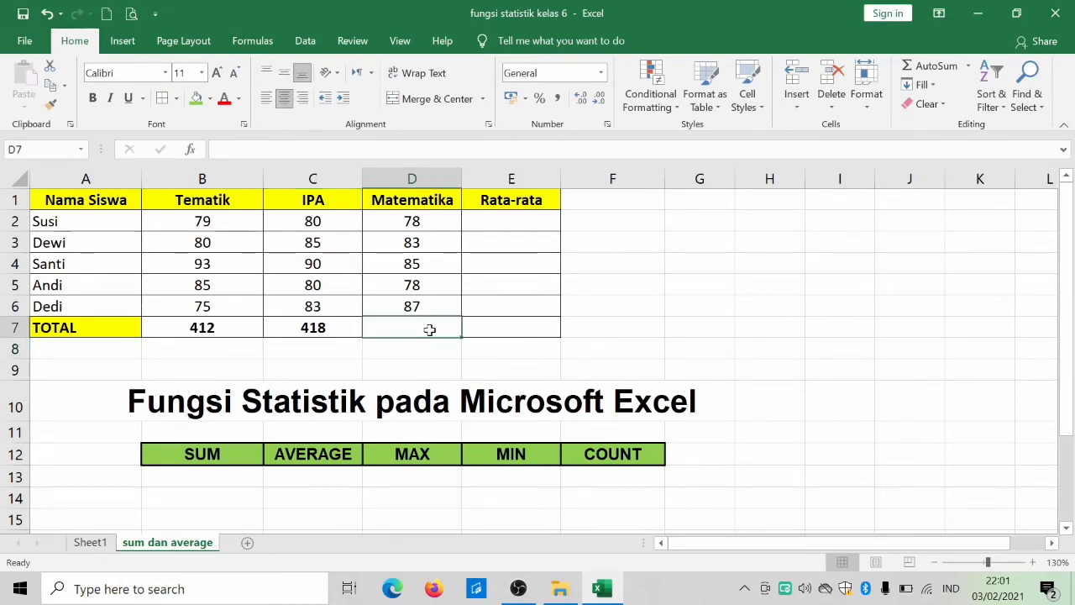
pyautogui.click(92, 97)
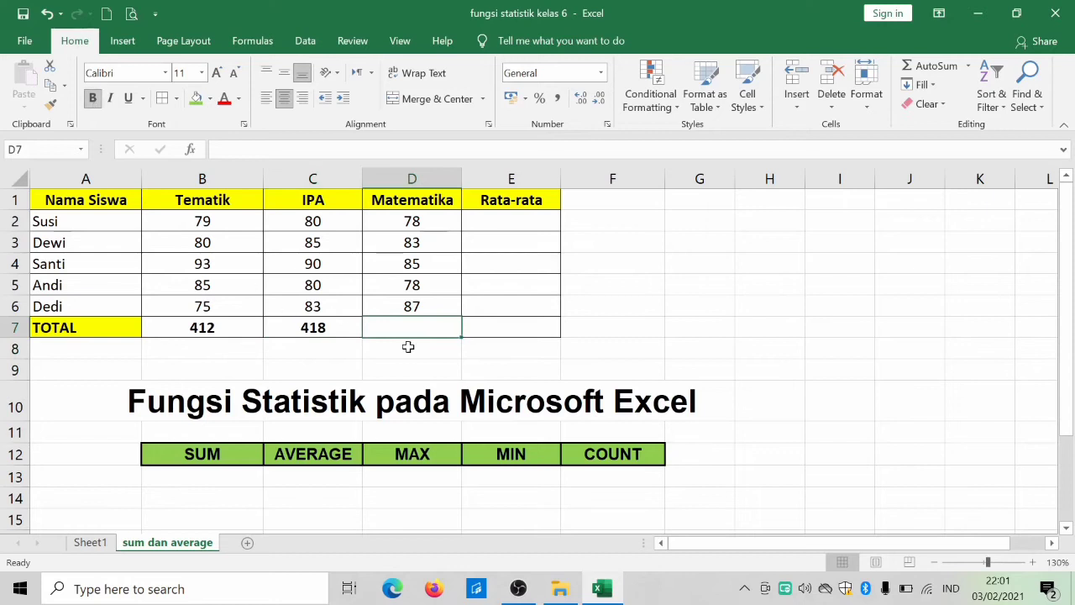
pyautogui.write('=')
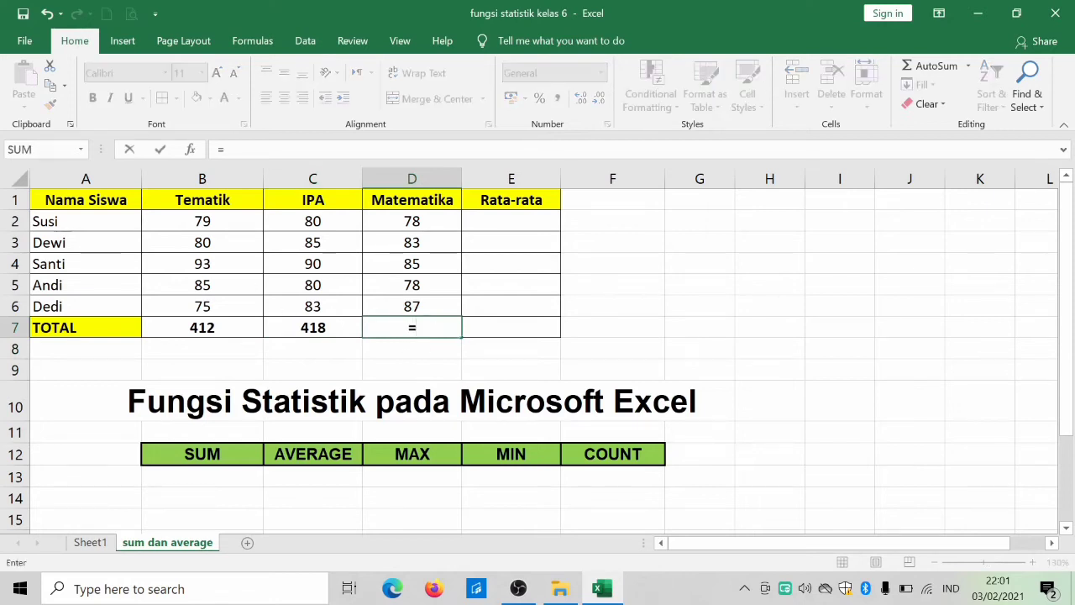
pyautogui.write('SUM(')
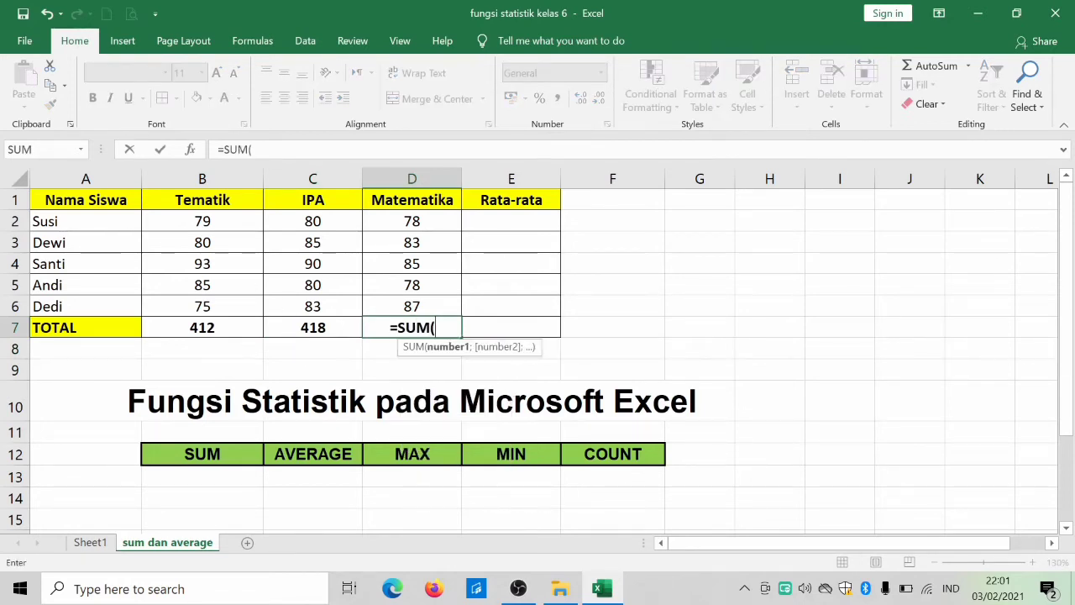
pyautogui.moveTo(420, 219); pyautogui.dragTo(430, 303)
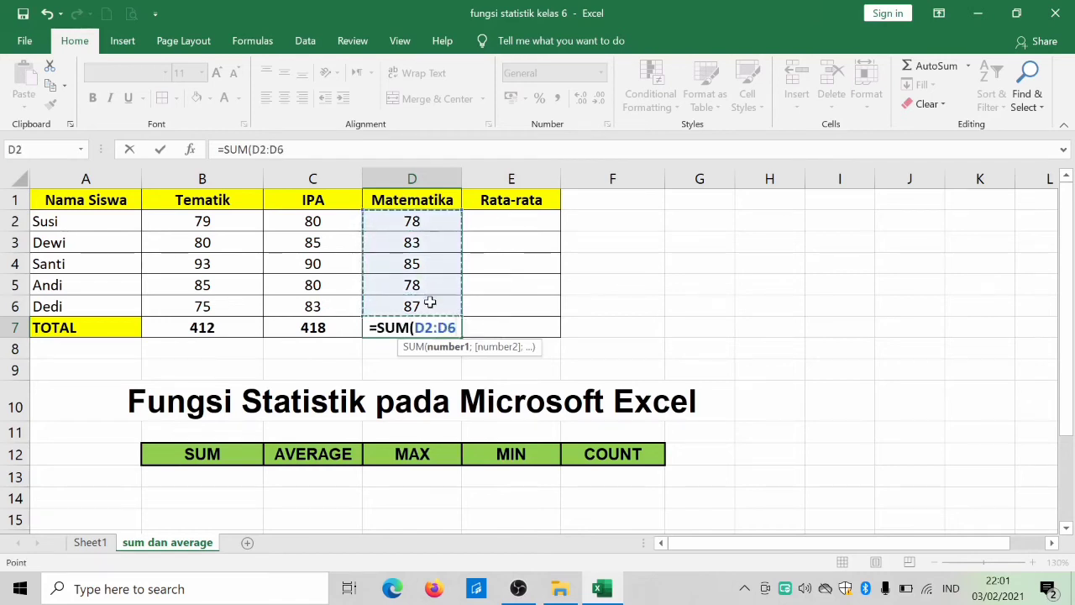
pyautogui.write(')')
pyautogui.press('Return')
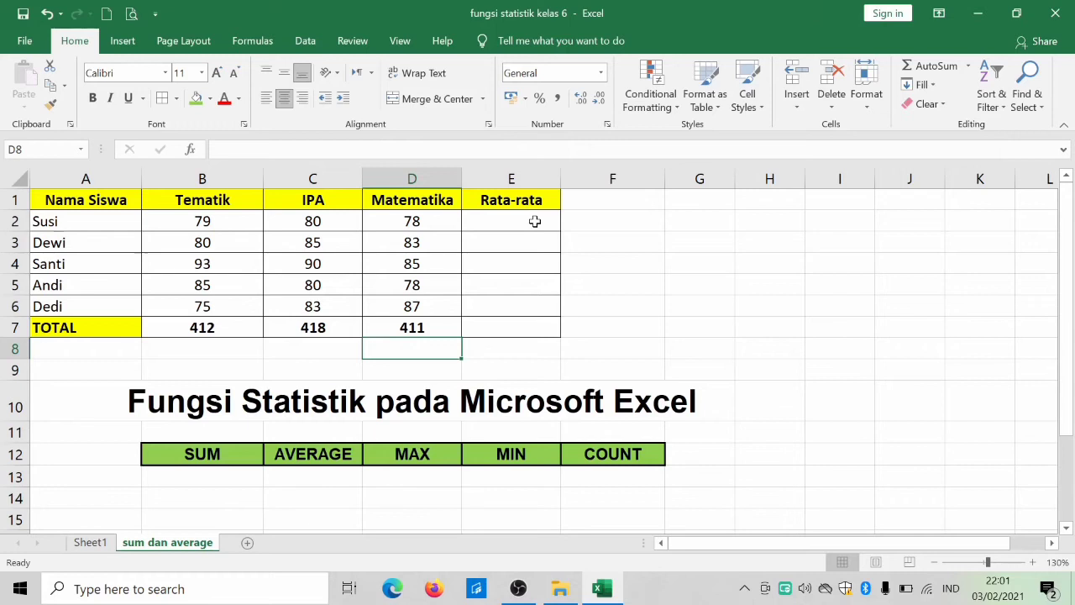
pyautogui.click(336, 455)
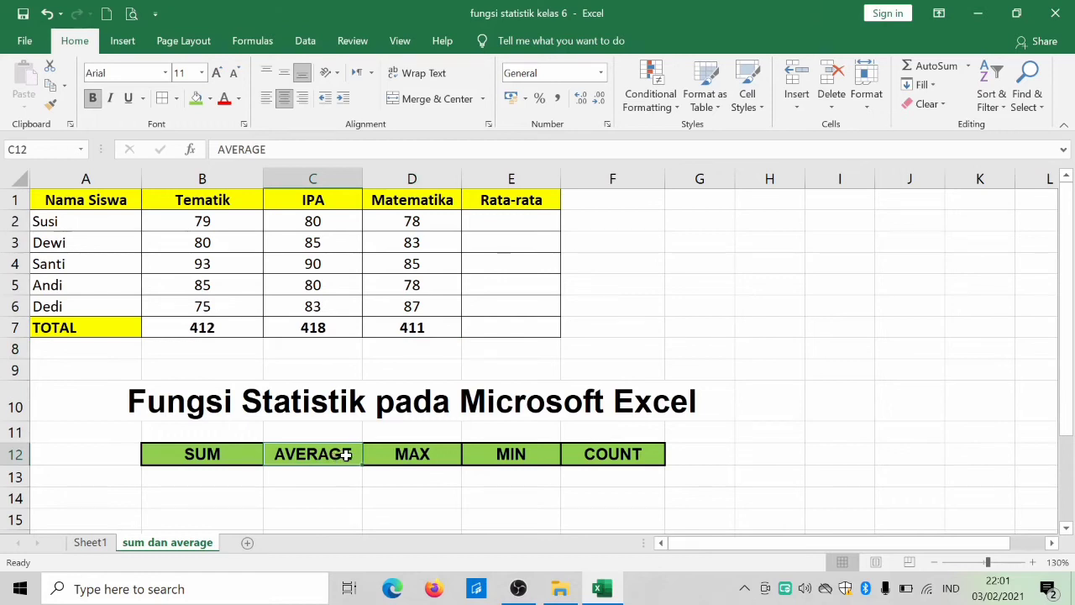
pyautogui.click(529, 199)
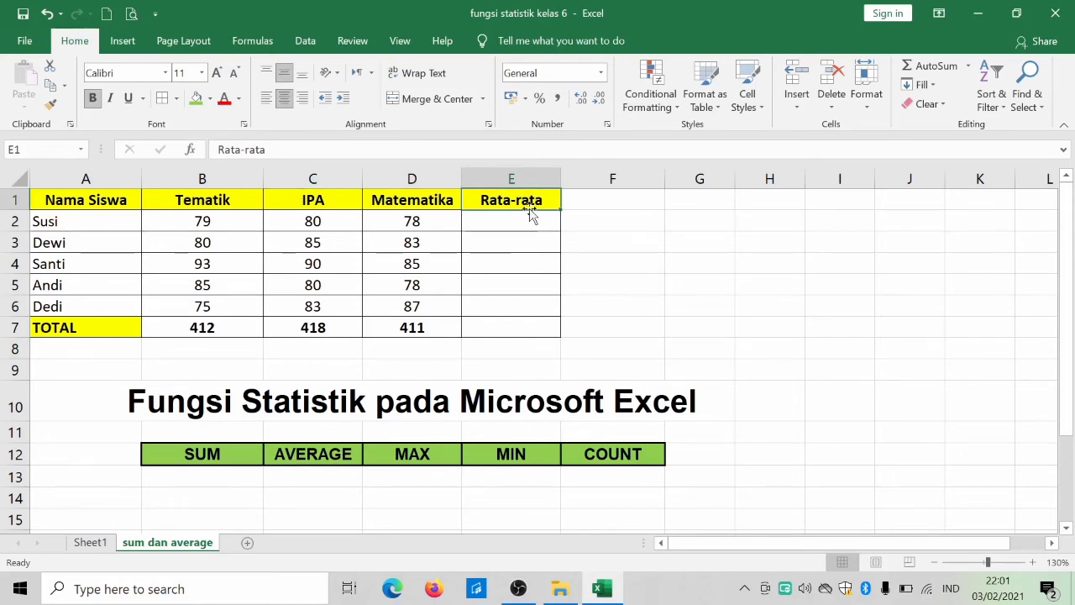
pyautogui.click(533, 220)
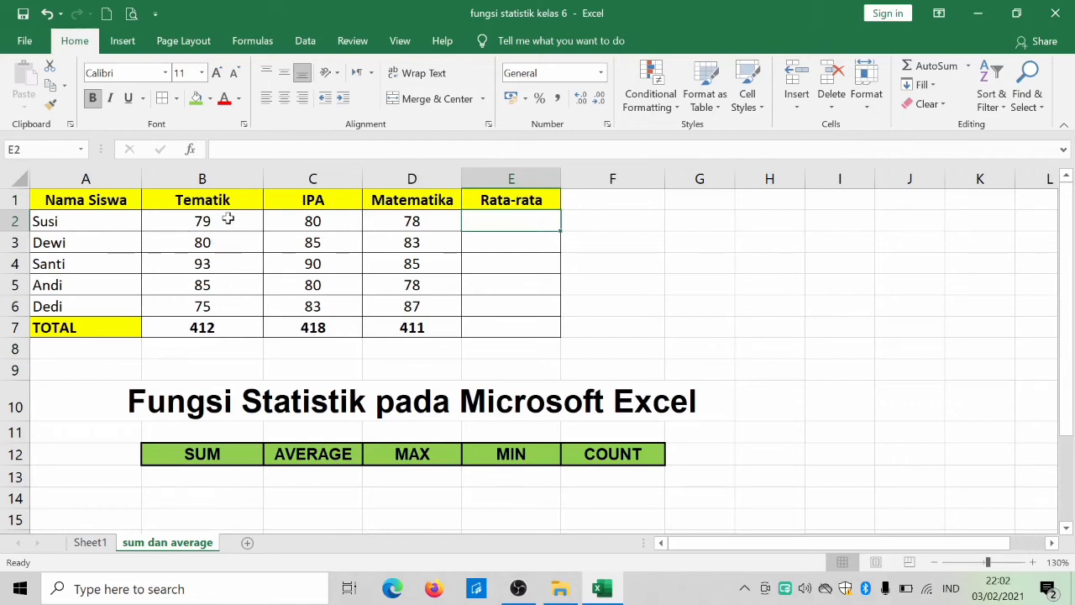
pyautogui.moveTo(229, 218); pyautogui.dragTo(442, 227)
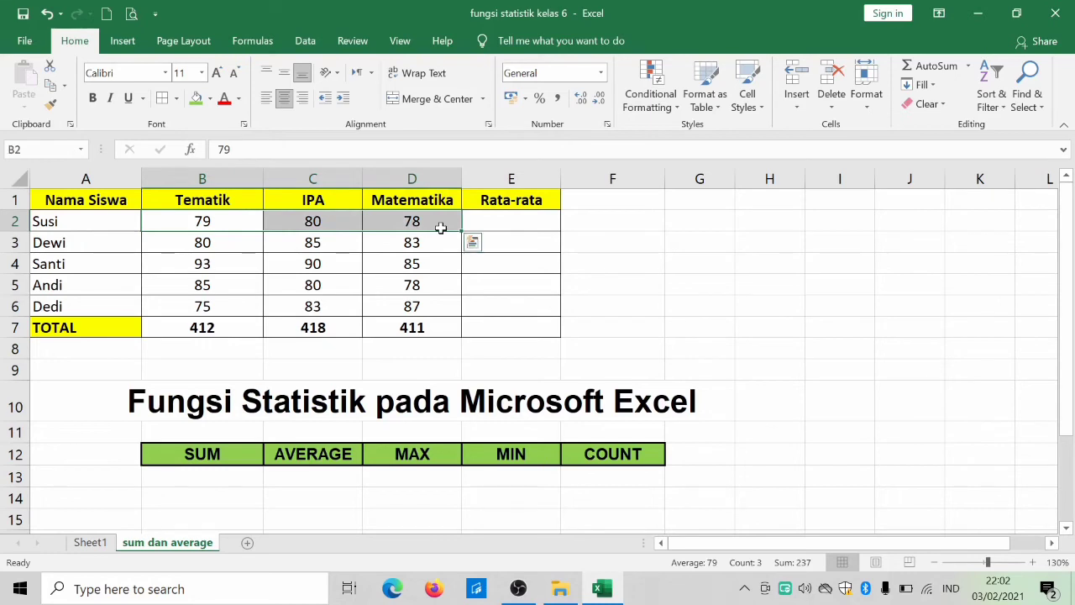
pyautogui.click(493, 225)
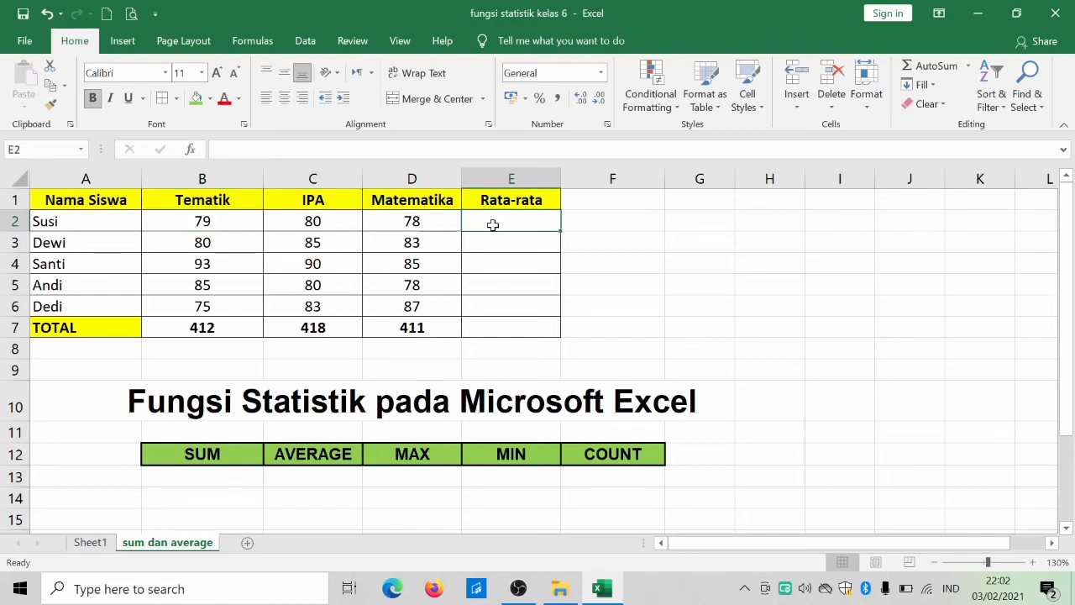
# Enter =AVERAGE(B2:D2) in E2, fixing a typo, so Susi's average shows 79.
pyautogui.write('=')
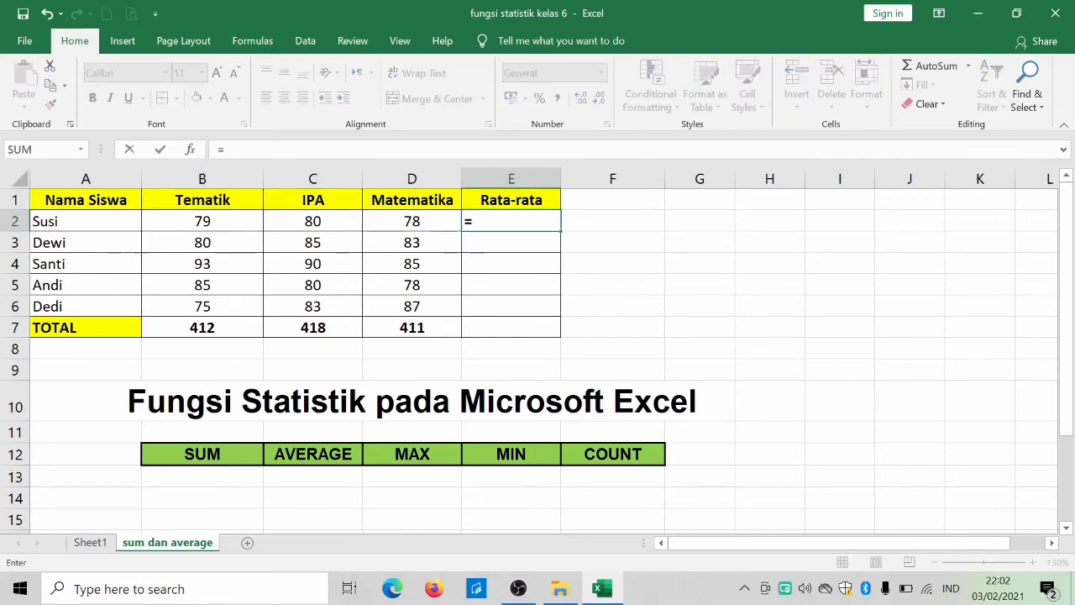
pyautogui.write('A')
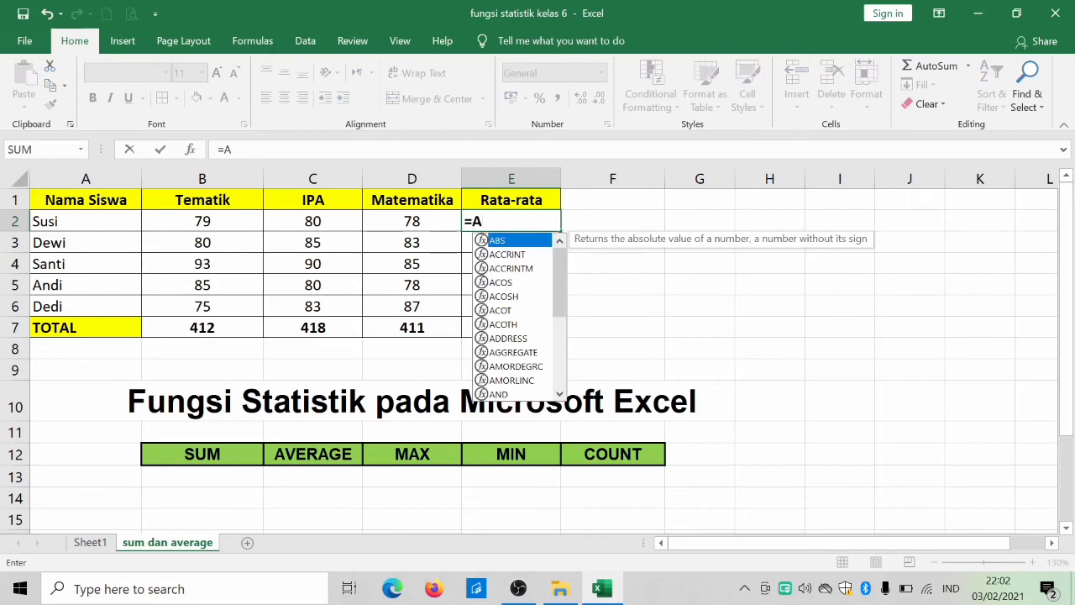
pyautogui.write('VA')
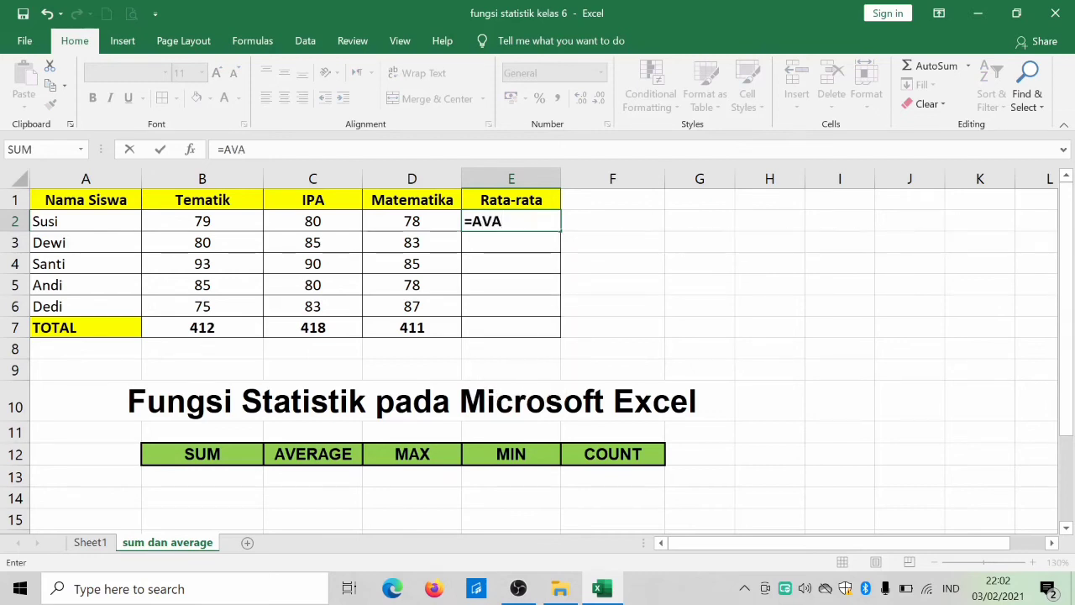
pyautogui.press('BackSpace')
pyautogui.write('ERAGE')
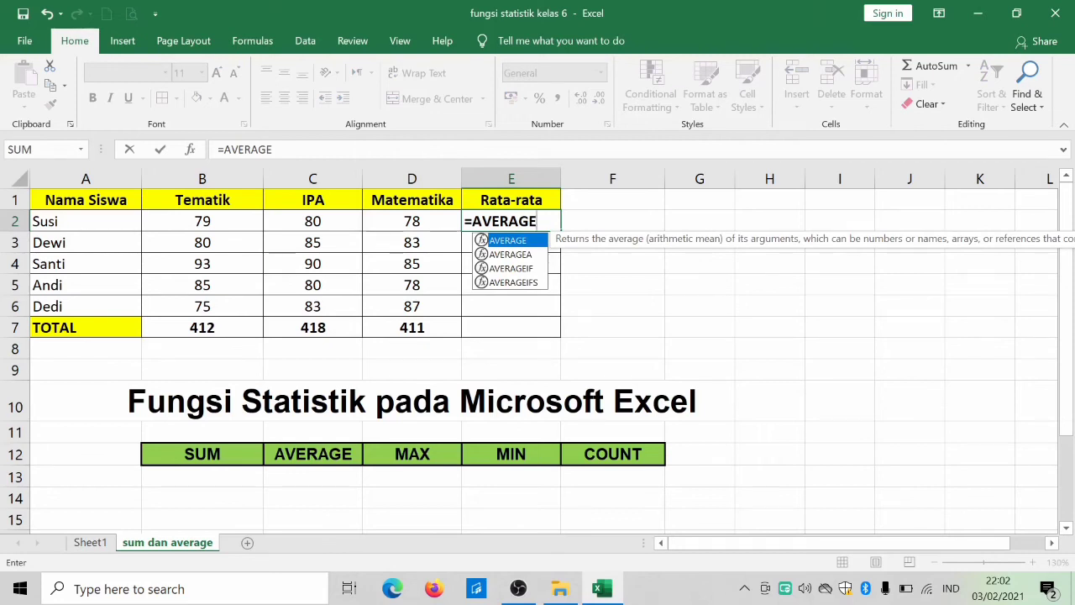
pyautogui.write('(')
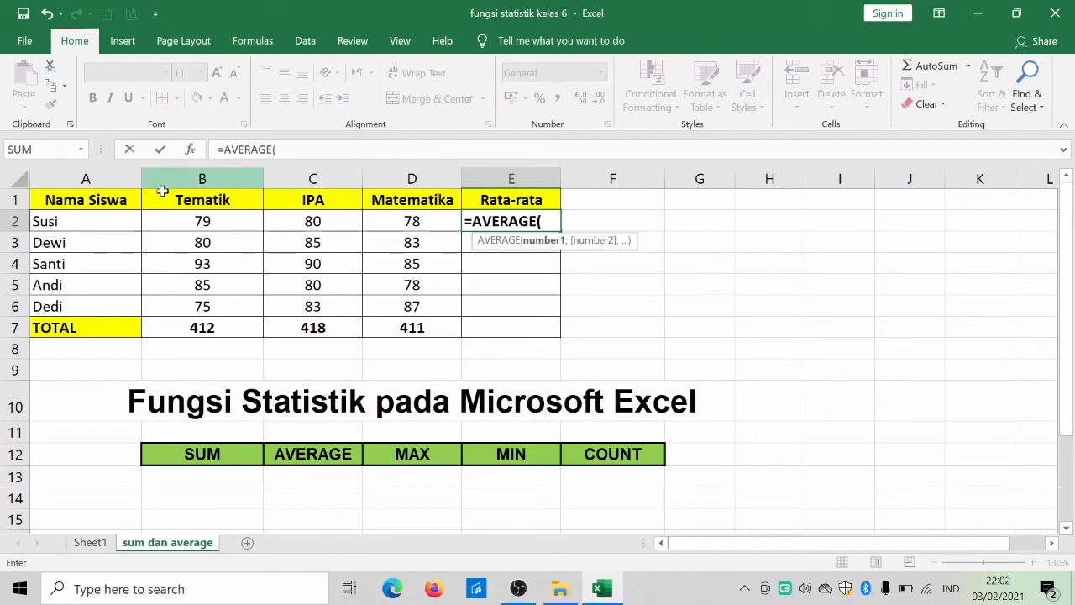
pyautogui.click(241, 220)
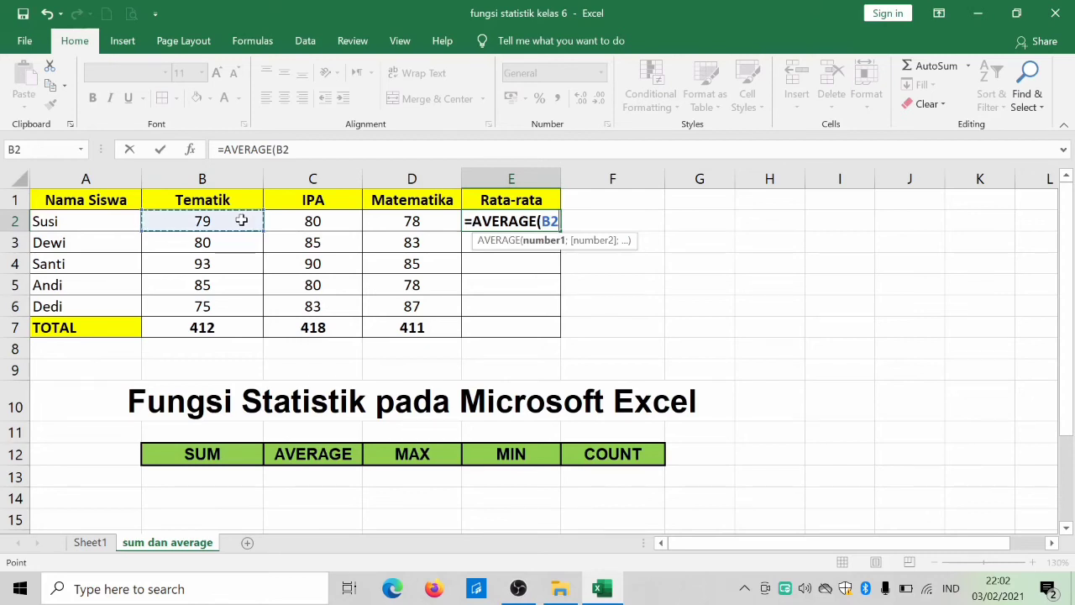
pyautogui.moveTo(241, 220); pyautogui.dragTo(431, 225)
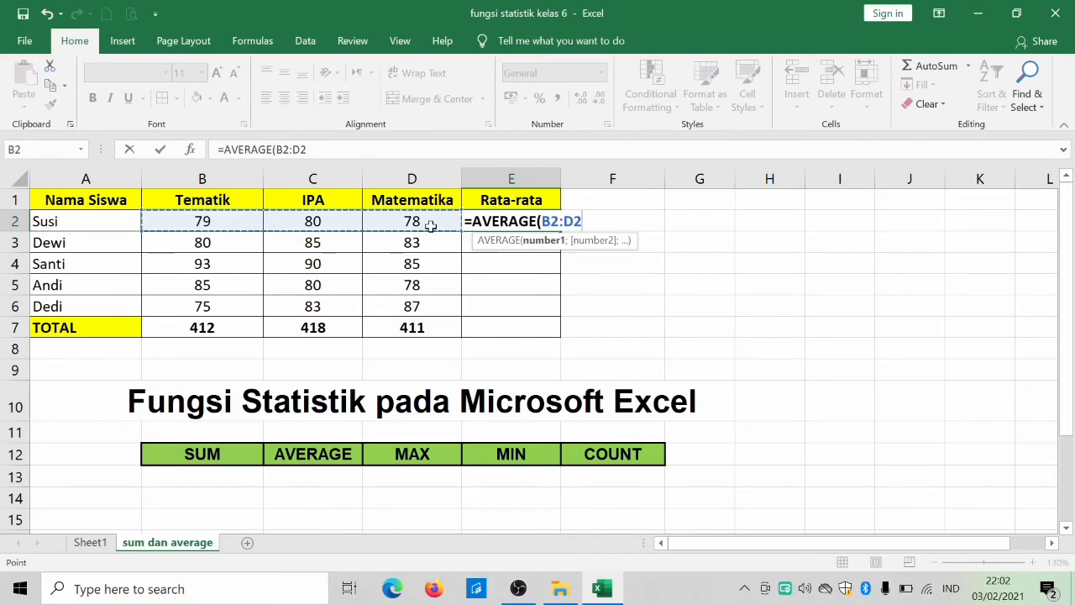
pyautogui.write(')')
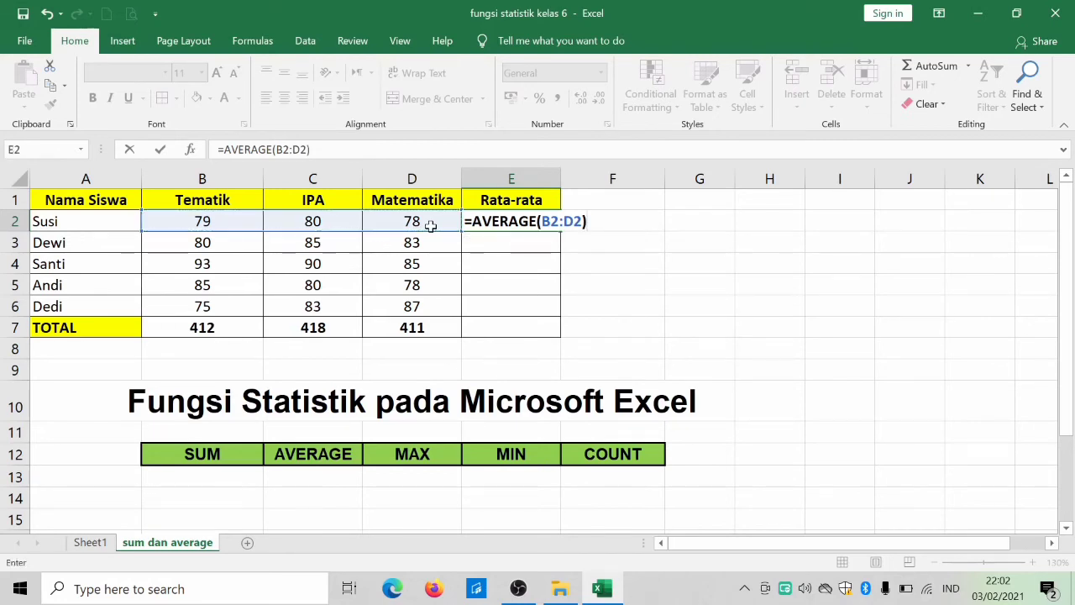
pyautogui.press('Return')
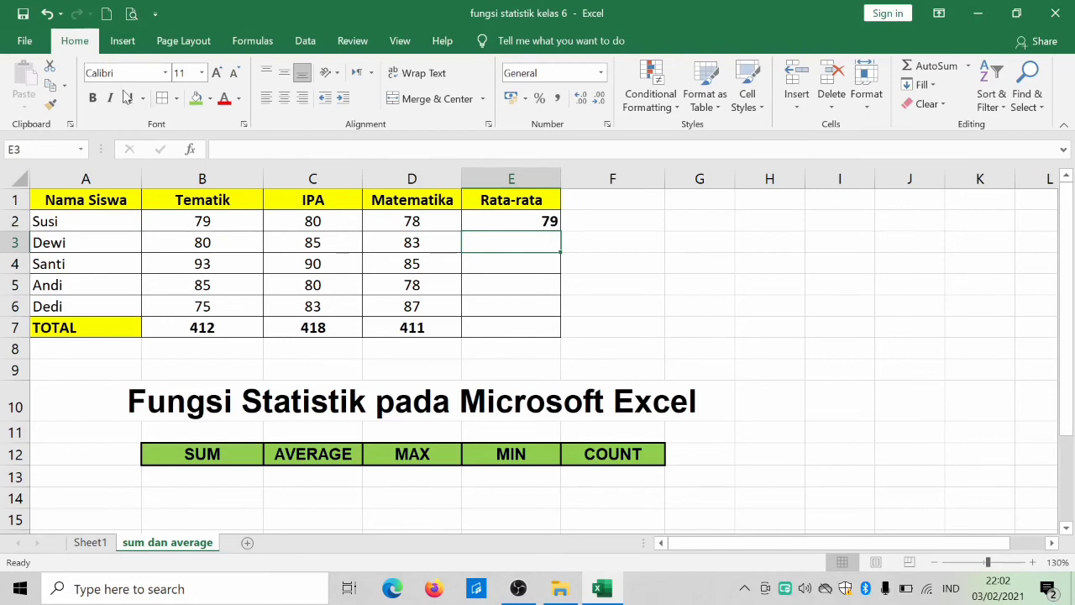
# Bold E3 and enter =AVERAGE(B3:D3) so Dewi's average shows 82,66666667.
pyautogui.click(93, 99)
pyautogui.write('=')
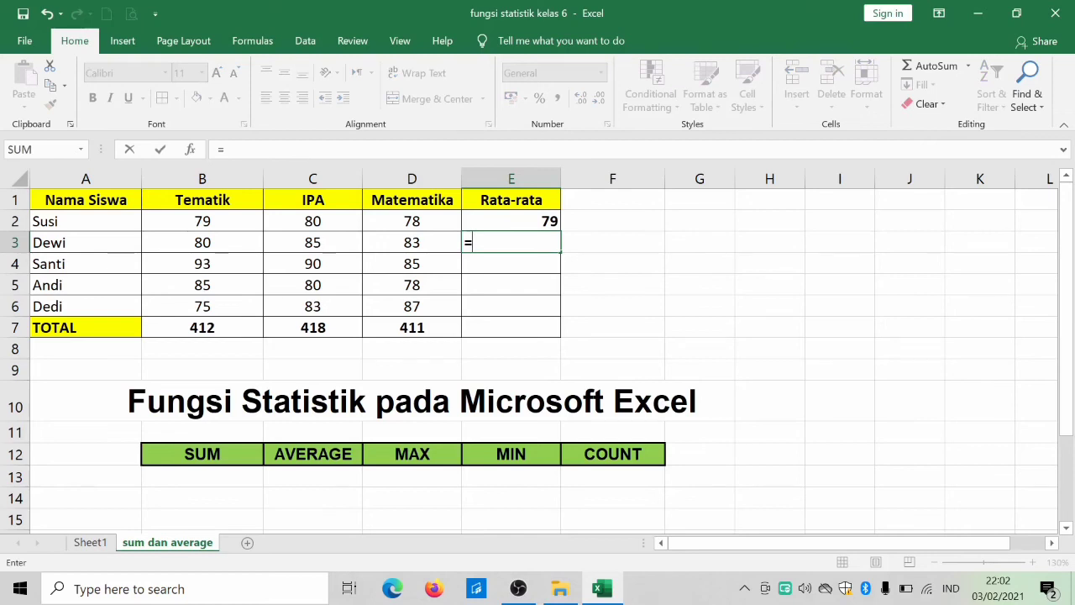
pyautogui.write('AVE')
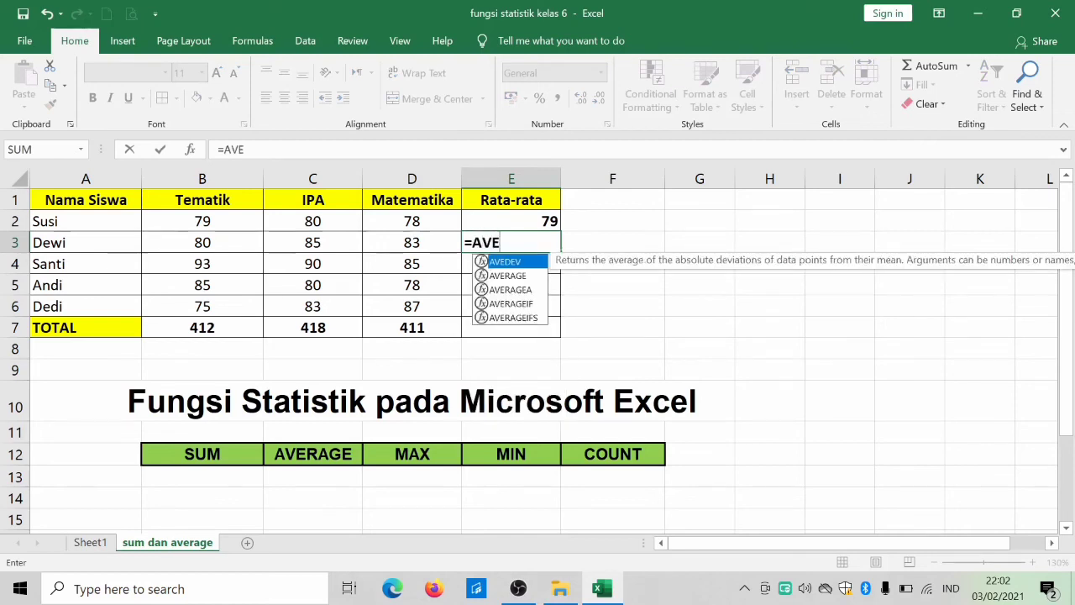
pyautogui.write('RAGR')
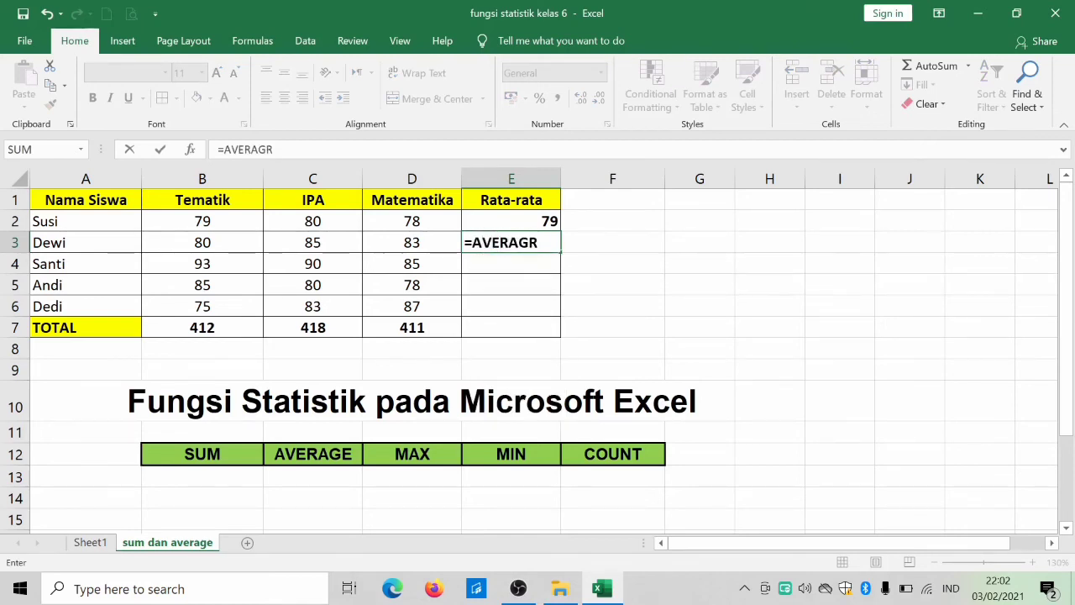
pyautogui.press('BackSpace')
pyautogui.write('E')
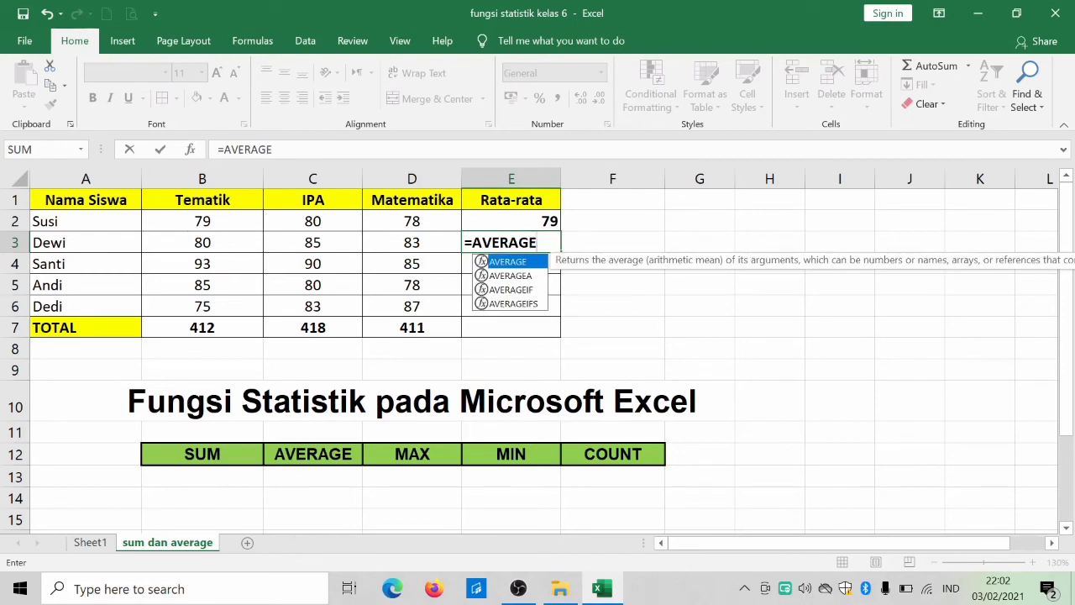
pyautogui.write('(')
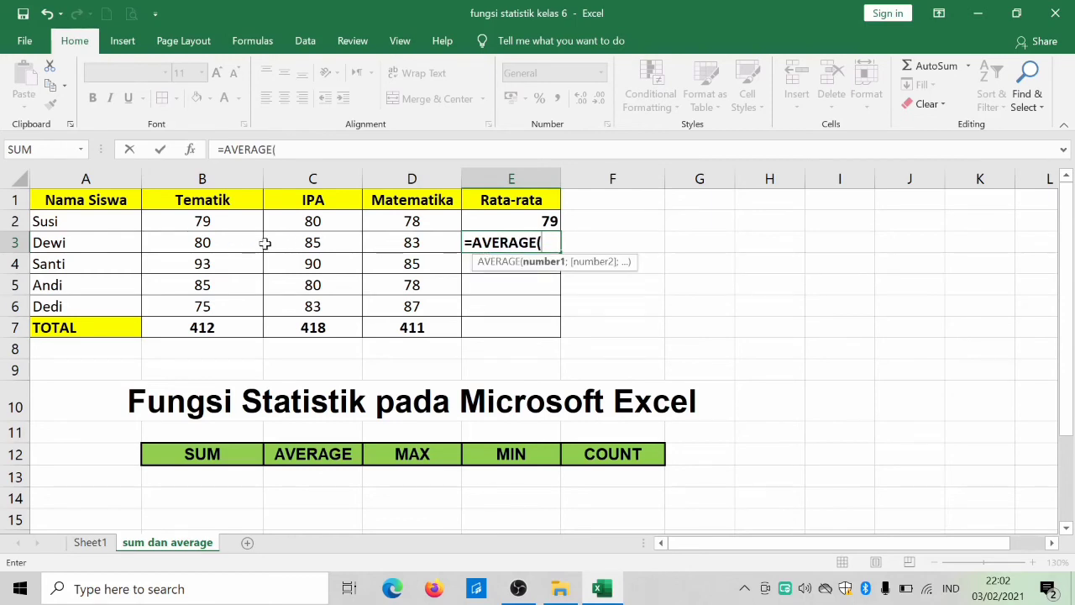
pyautogui.moveTo(214, 243); pyautogui.dragTo(427, 241)
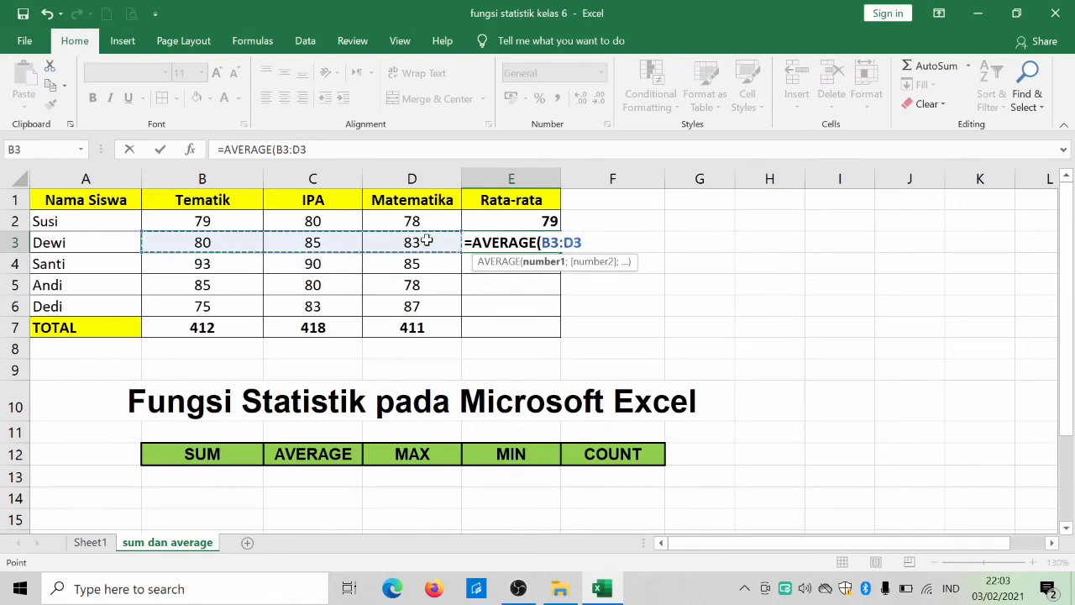
pyautogui.write(')')
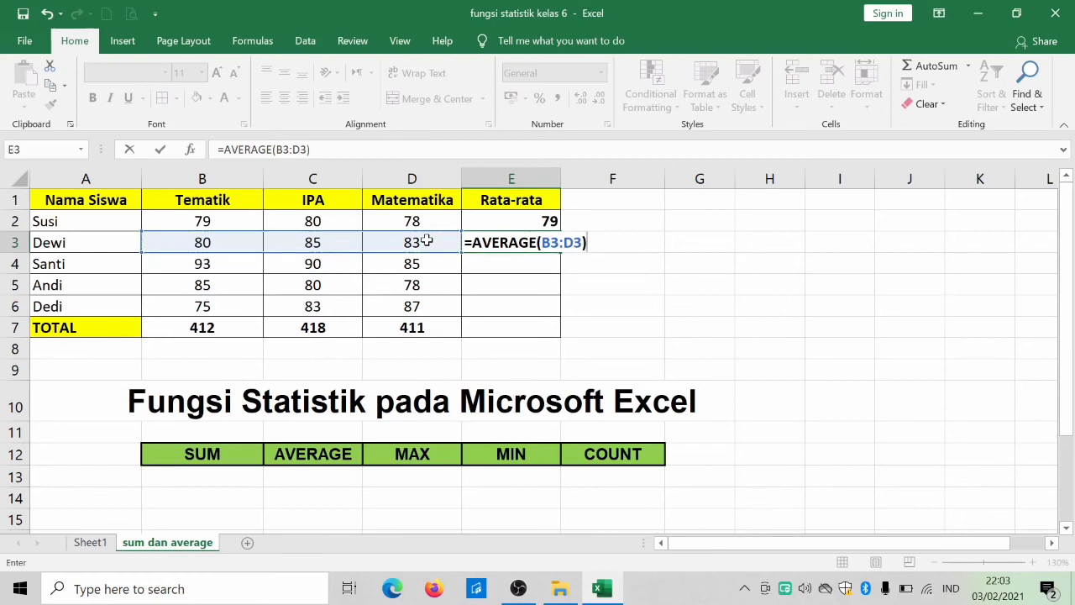
pyautogui.press('Return')
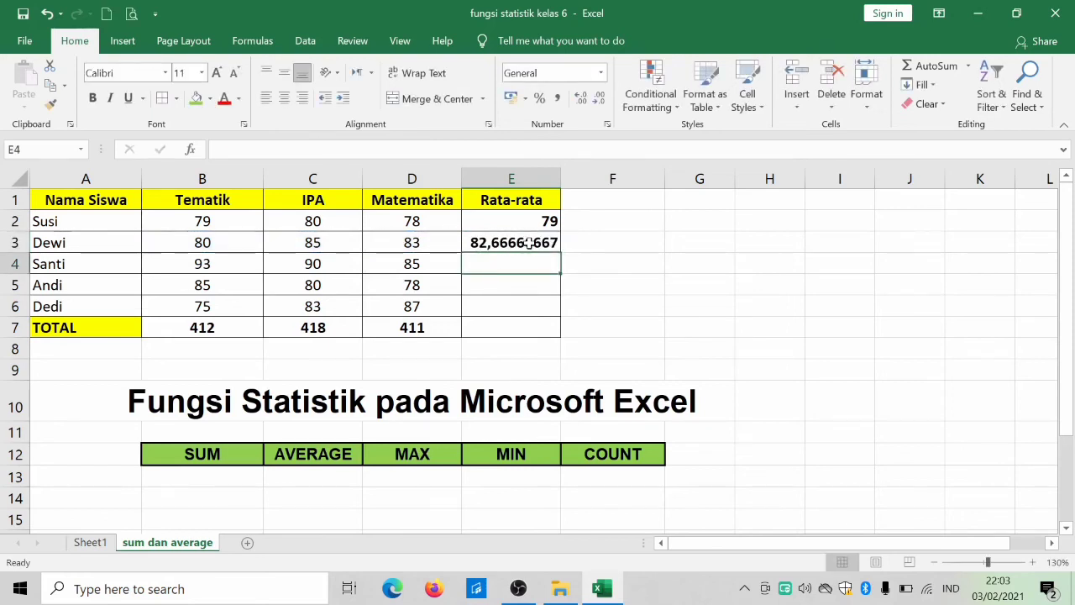
pyautogui.click(530, 243)
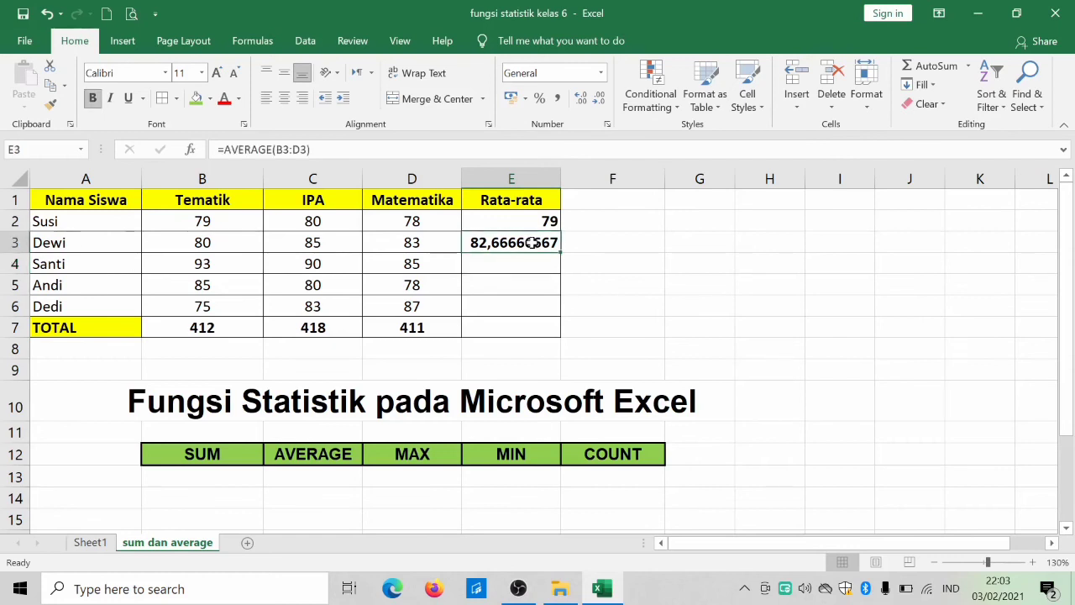
pyautogui.click(538, 267)
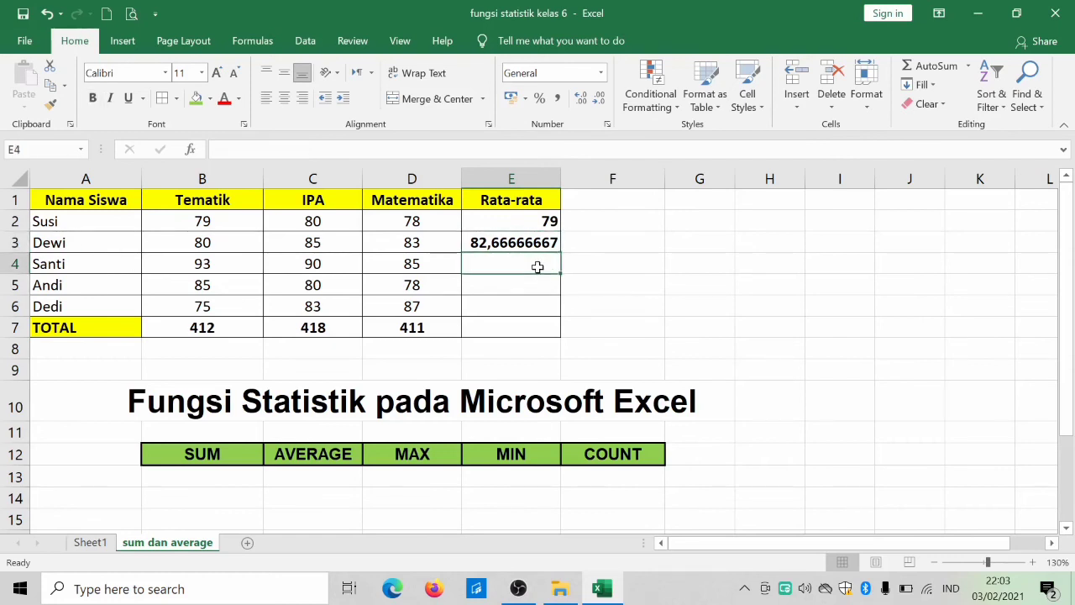
# Cancel the stray entry and enter =AVERAGE(B4:D4) in E4 for Santi.
pyautogui.write('=')
pyautogui.press('Escape')
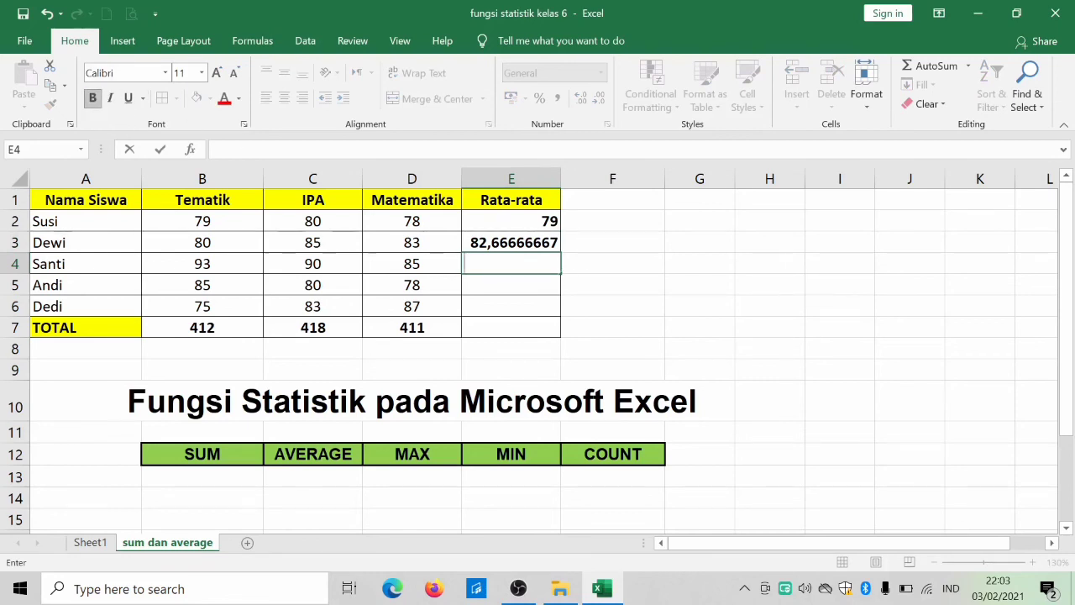
pyautogui.write('=A')
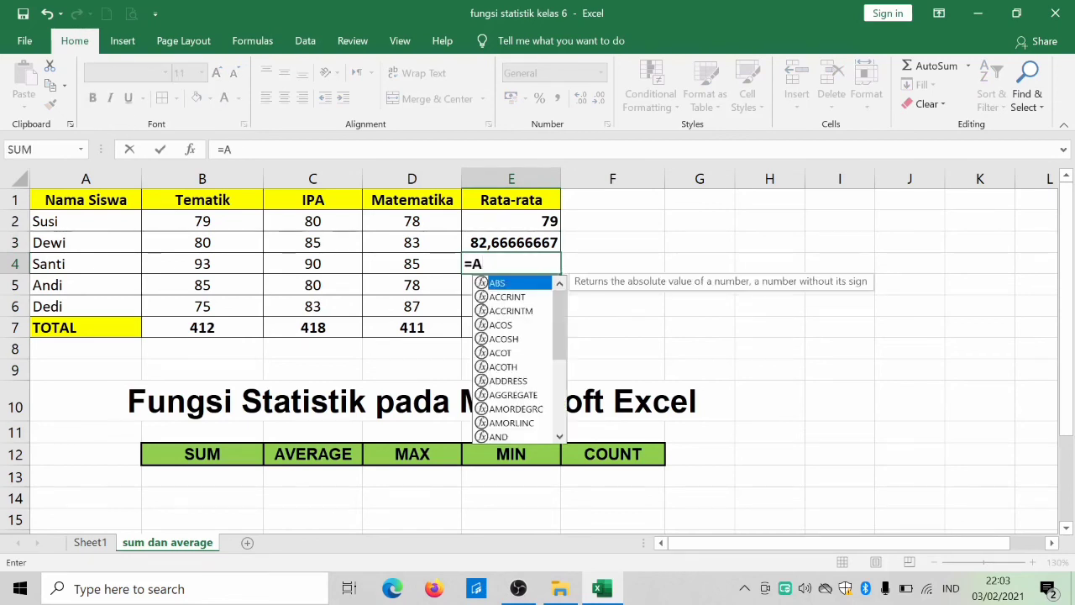
pyautogui.write('VERA')
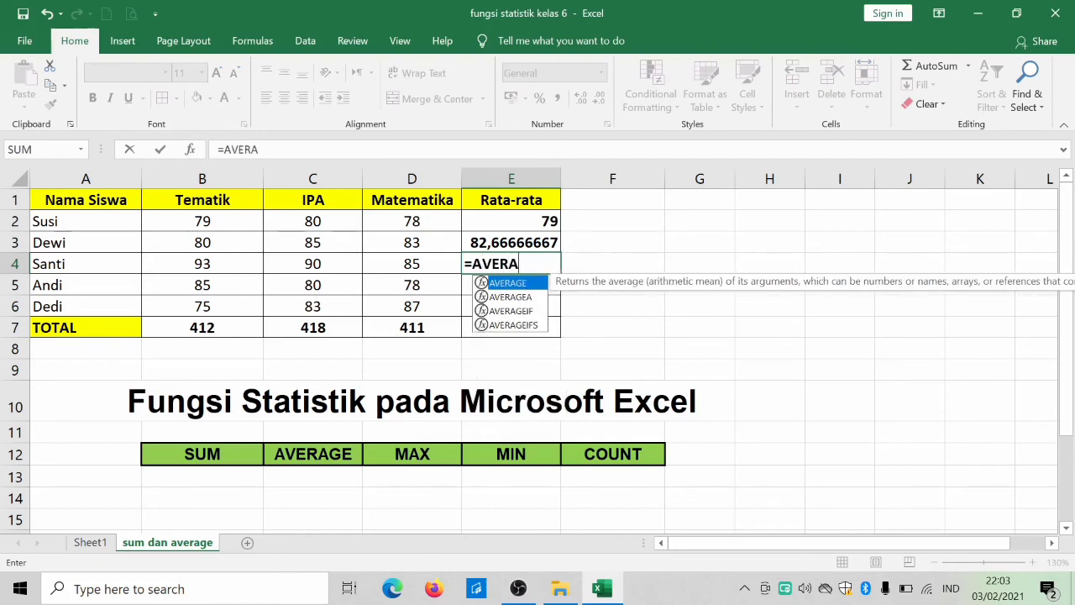
pyautogui.write('GE')
pyautogui.write('(')
pyautogui.moveTo(200, 264)
pyautogui.mouseDown()
pyautogui.moveTo(416, 275)
pyautogui.moveTo(420, 264)
pyautogui.mouseUp()
pyautogui.write(')')
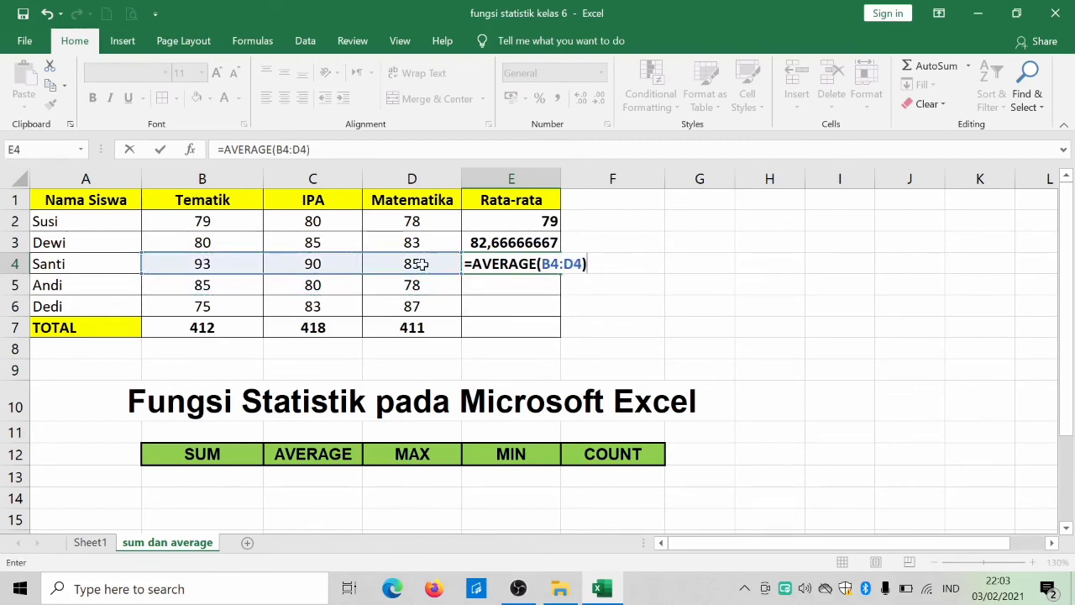
pyautogui.press('Return')
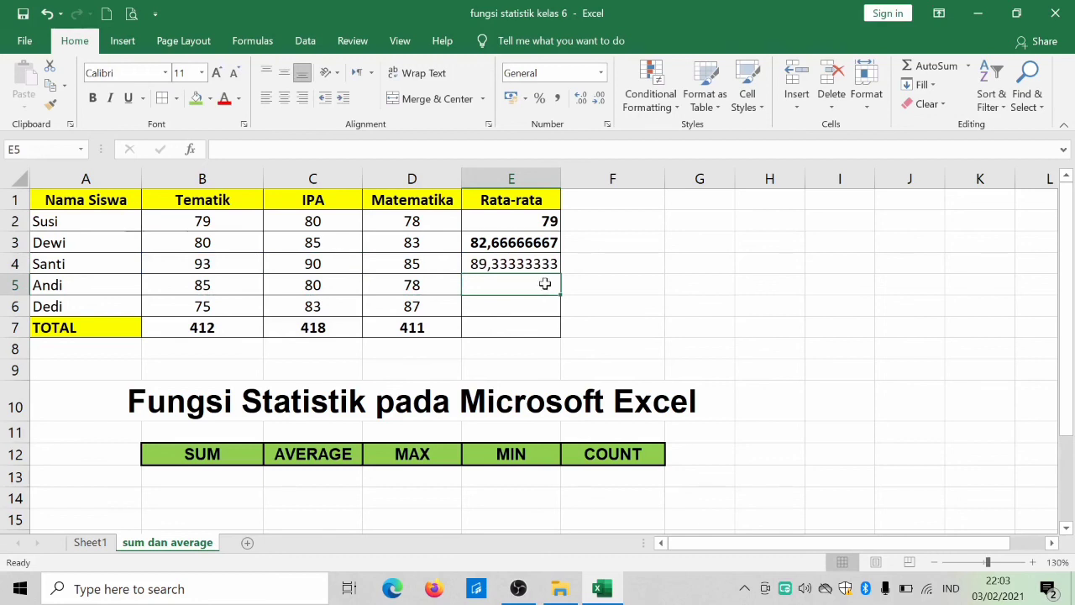
pyautogui.click(543, 303)
pyautogui.click(547, 285)
pyautogui.click(553, 309)
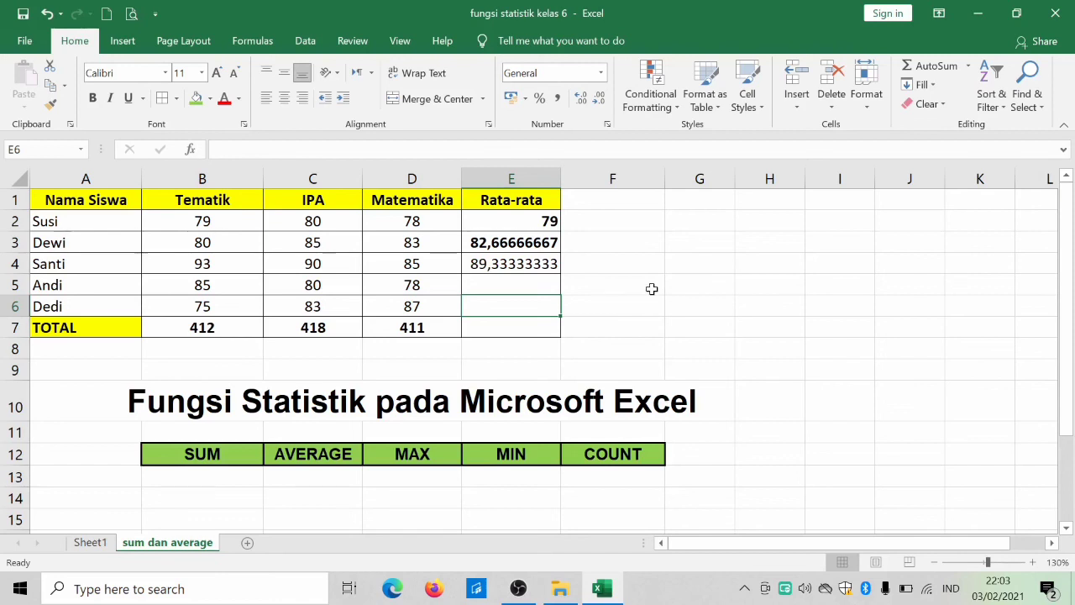
pyautogui.click(250, 458)
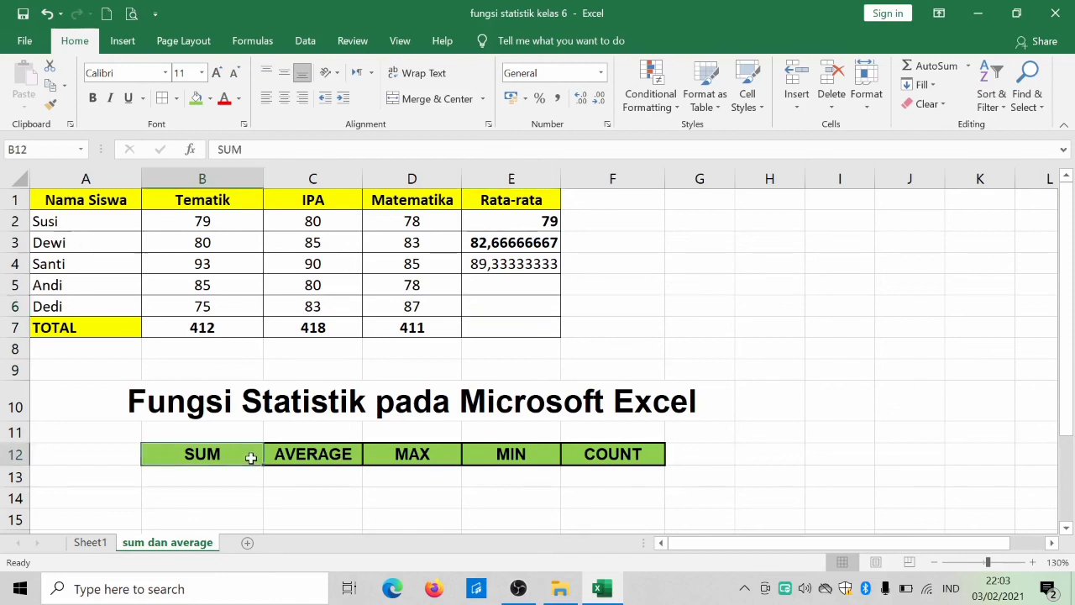
pyautogui.click(291, 451)
pyautogui.click(768, 323)
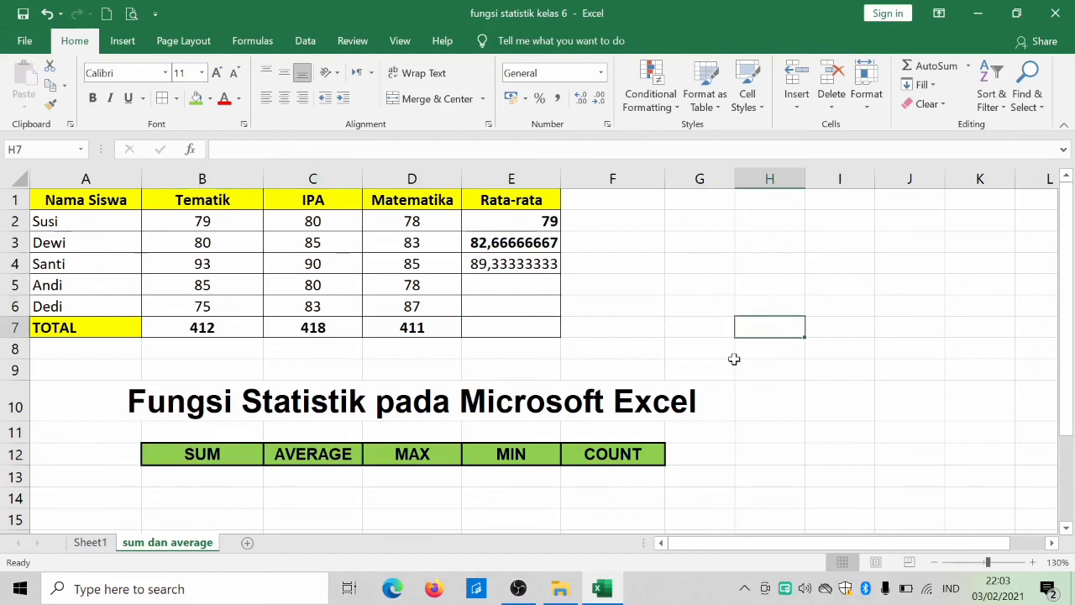
pyautogui.click(448, 455)
pyautogui.click(556, 459)
pyautogui.click(608, 457)
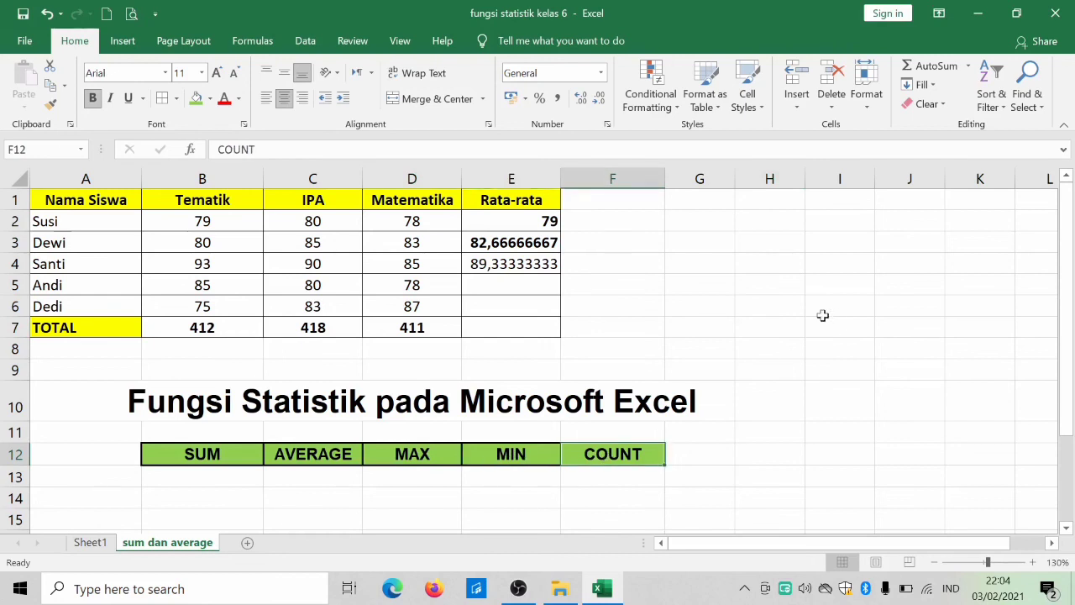
pyautogui.click(765, 328)
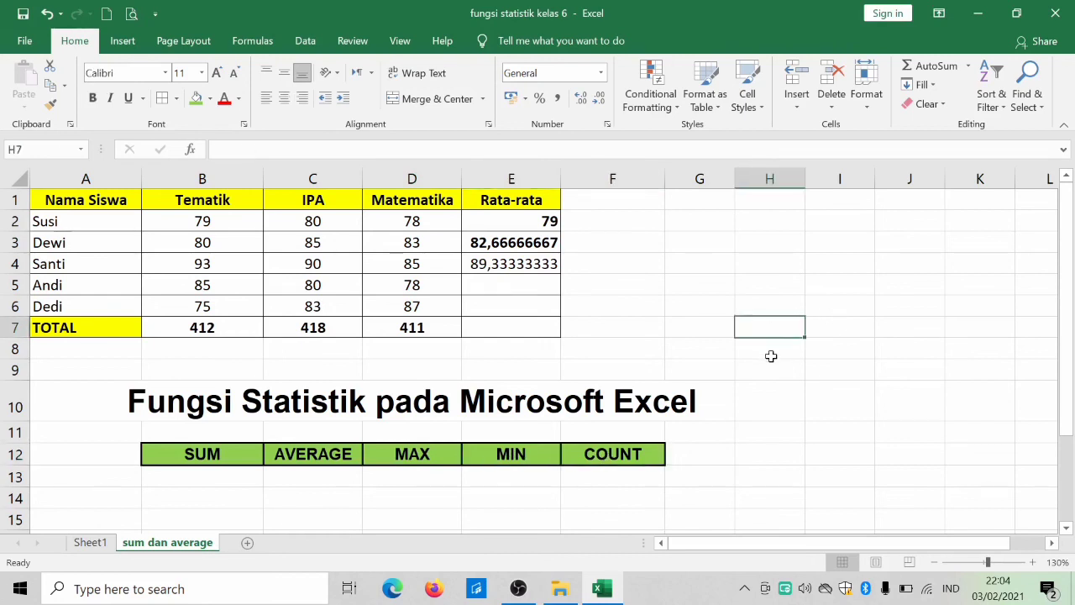